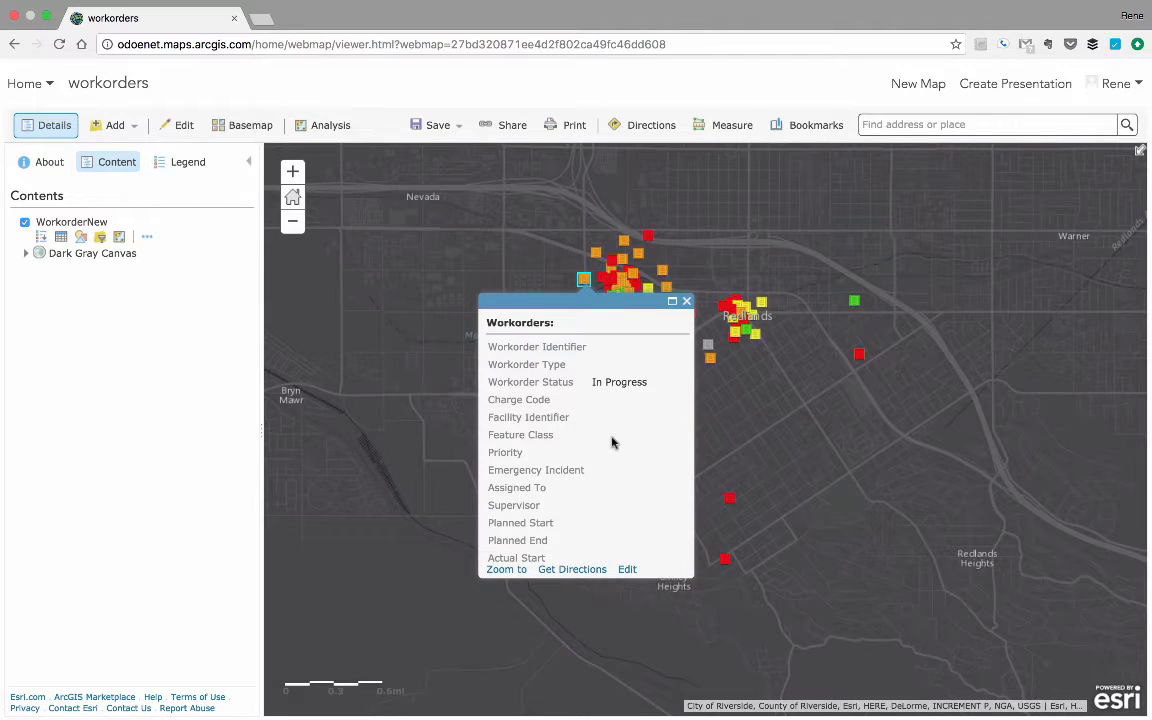
Inspect the pop-ups of the orange, red, green and yellow work orders to compare their Workorder Status values.
scroll(612, 442, "down", 1)
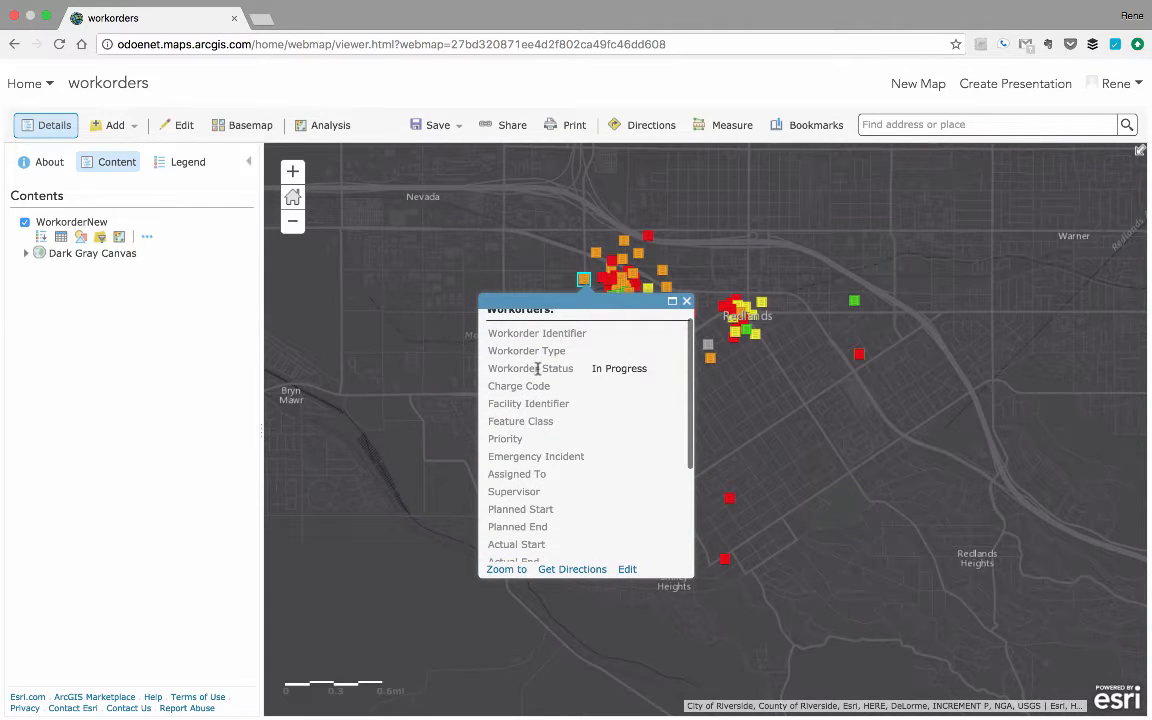
left_click(686, 301)
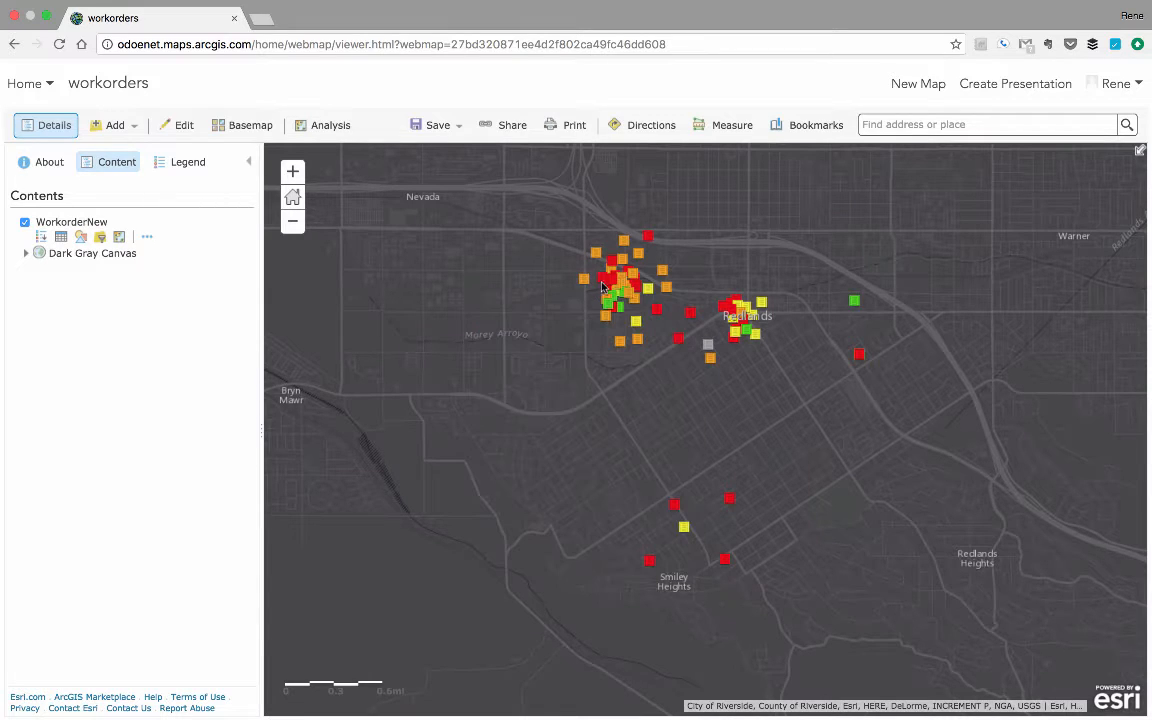
left_click(603, 287)
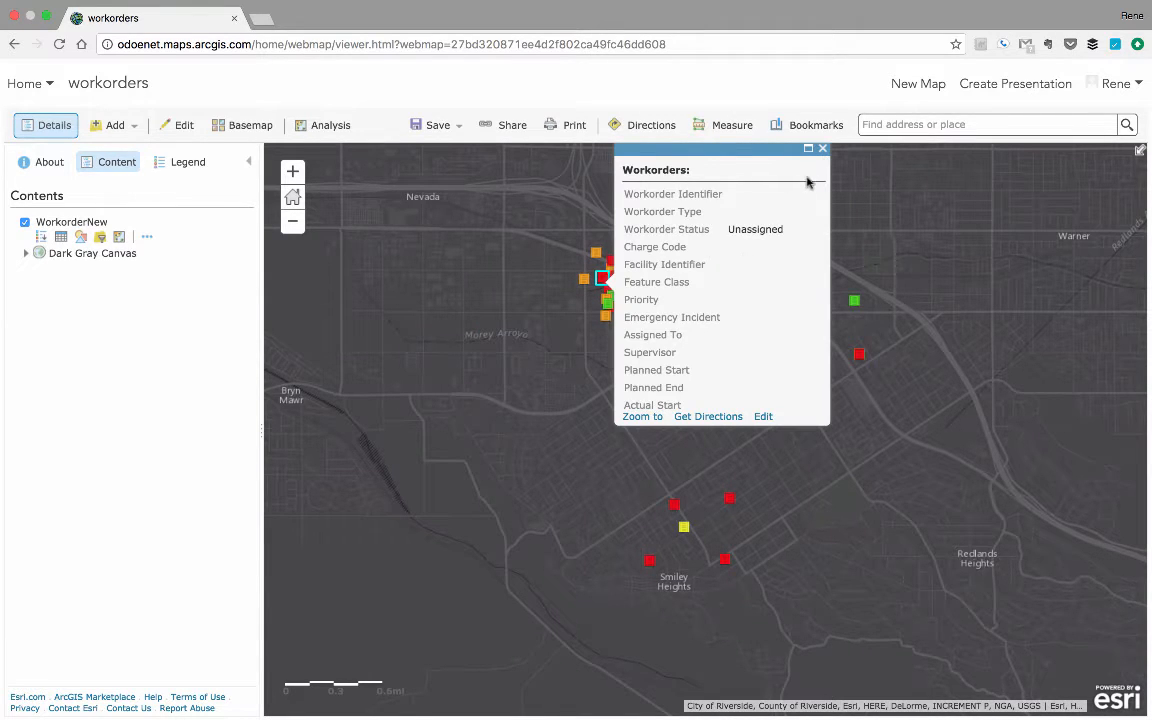
left_click(824, 150)
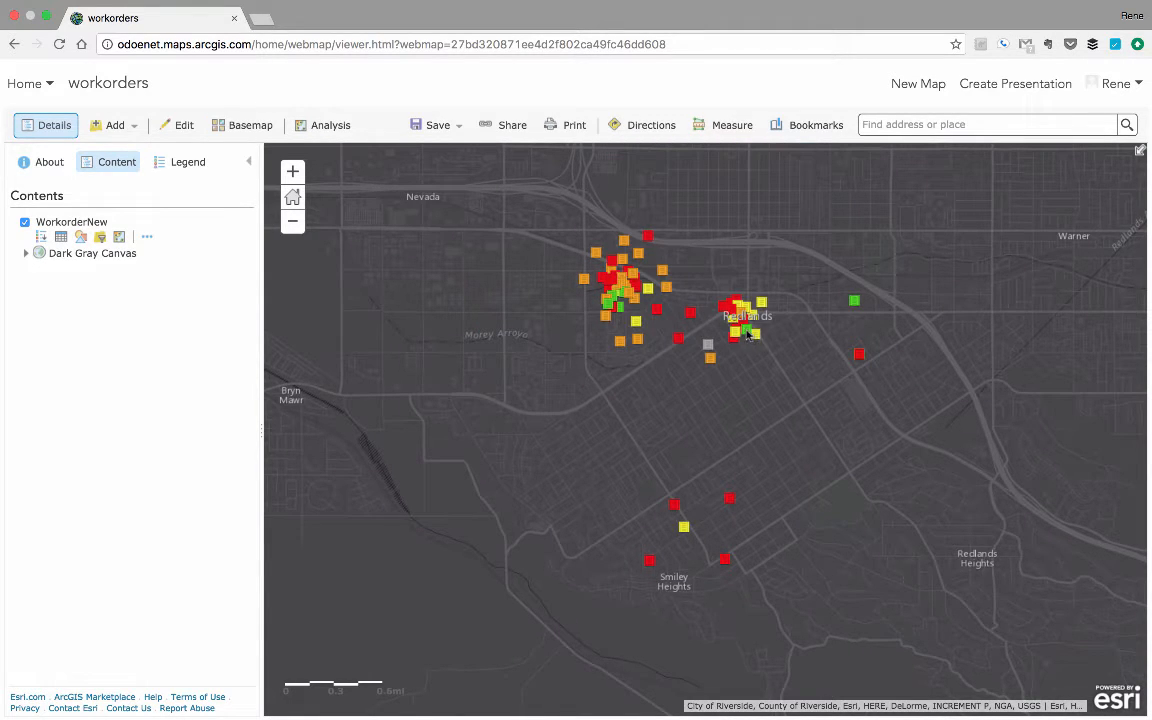
left_click(745, 333)
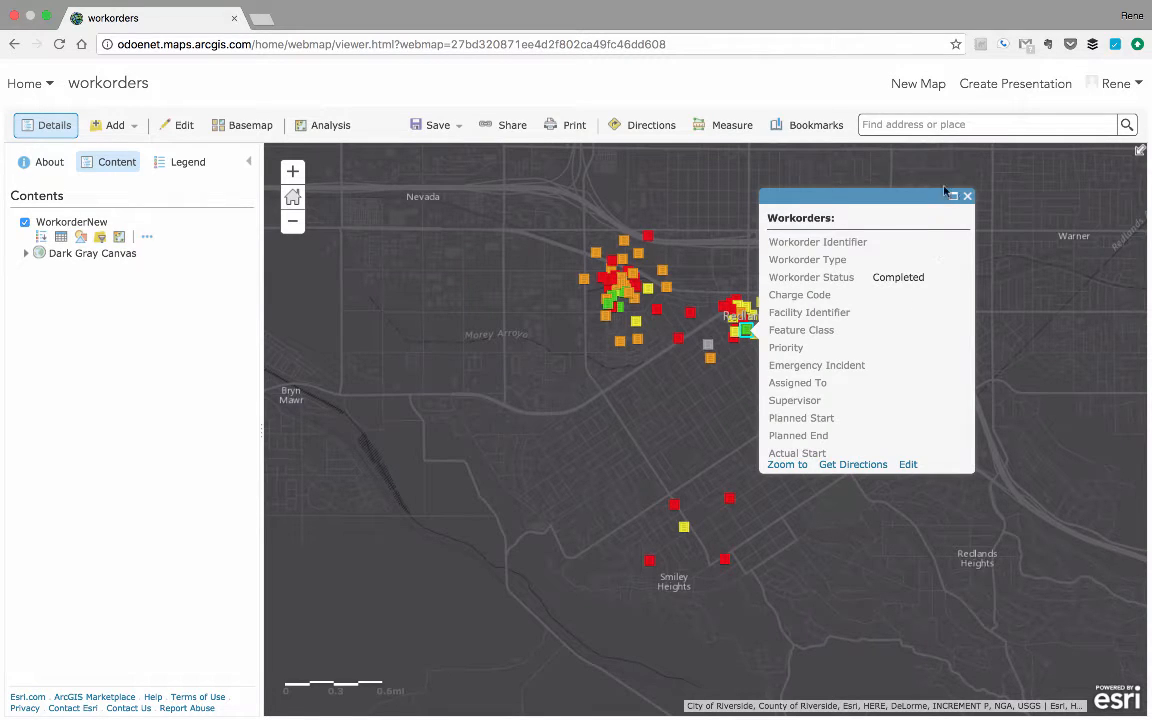
left_click(966, 197)
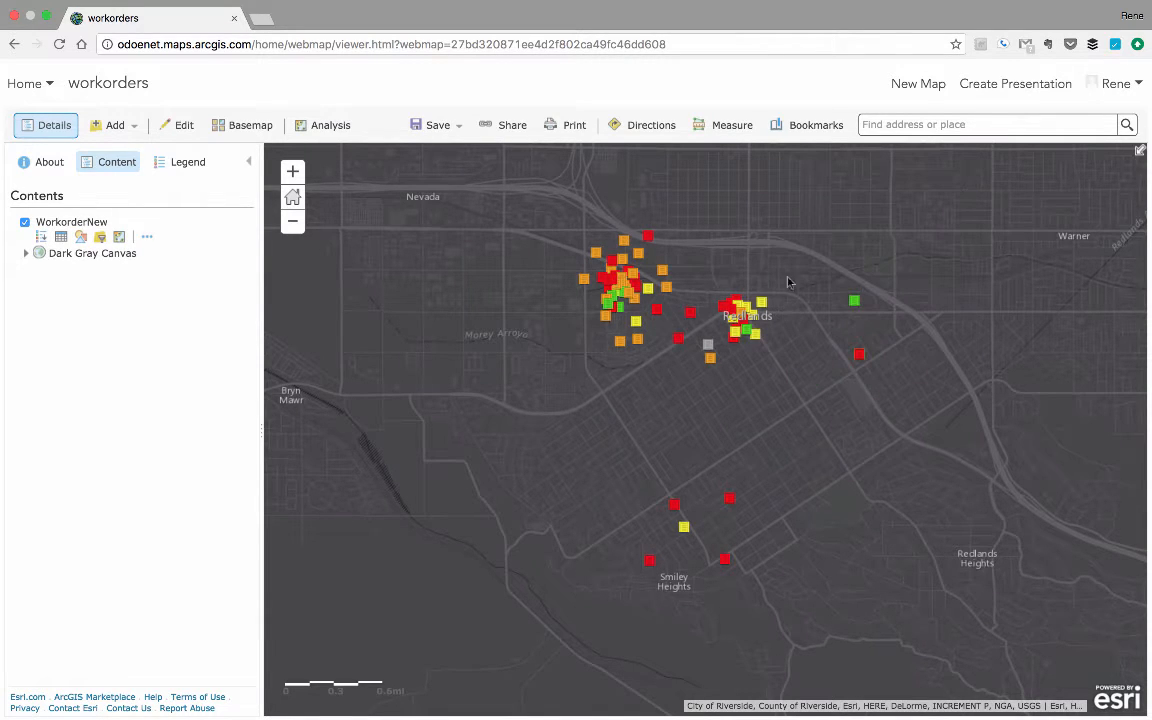
left_click(636, 325)
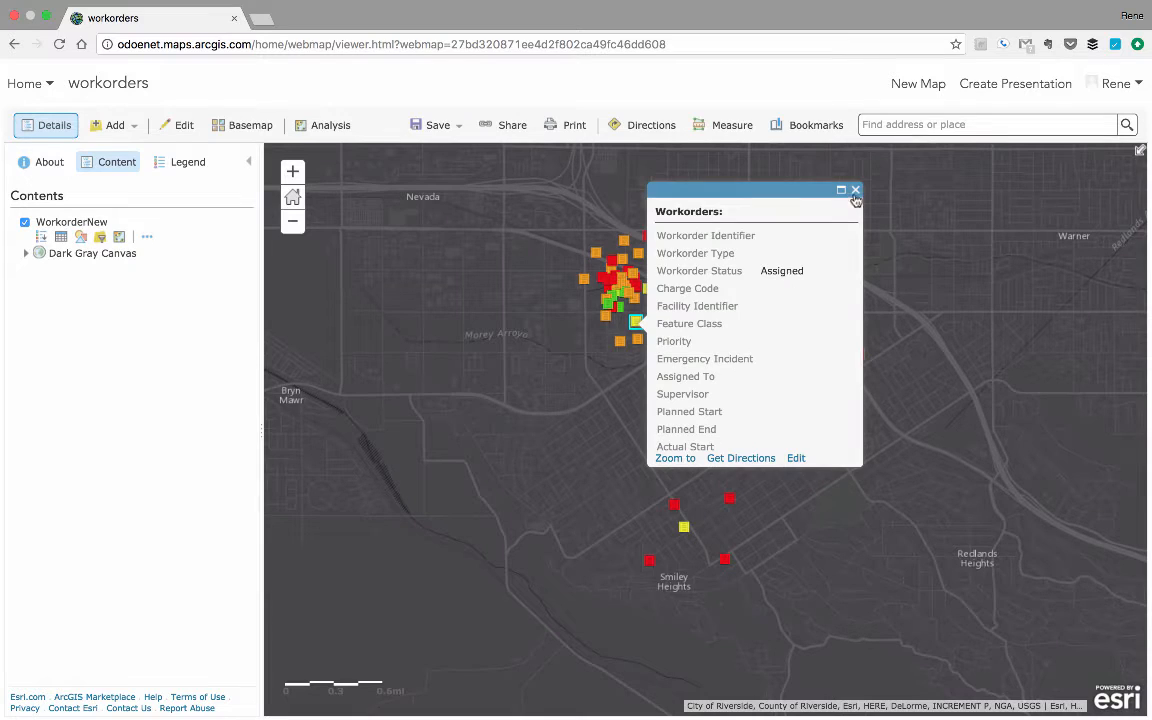
left_click(856, 194)
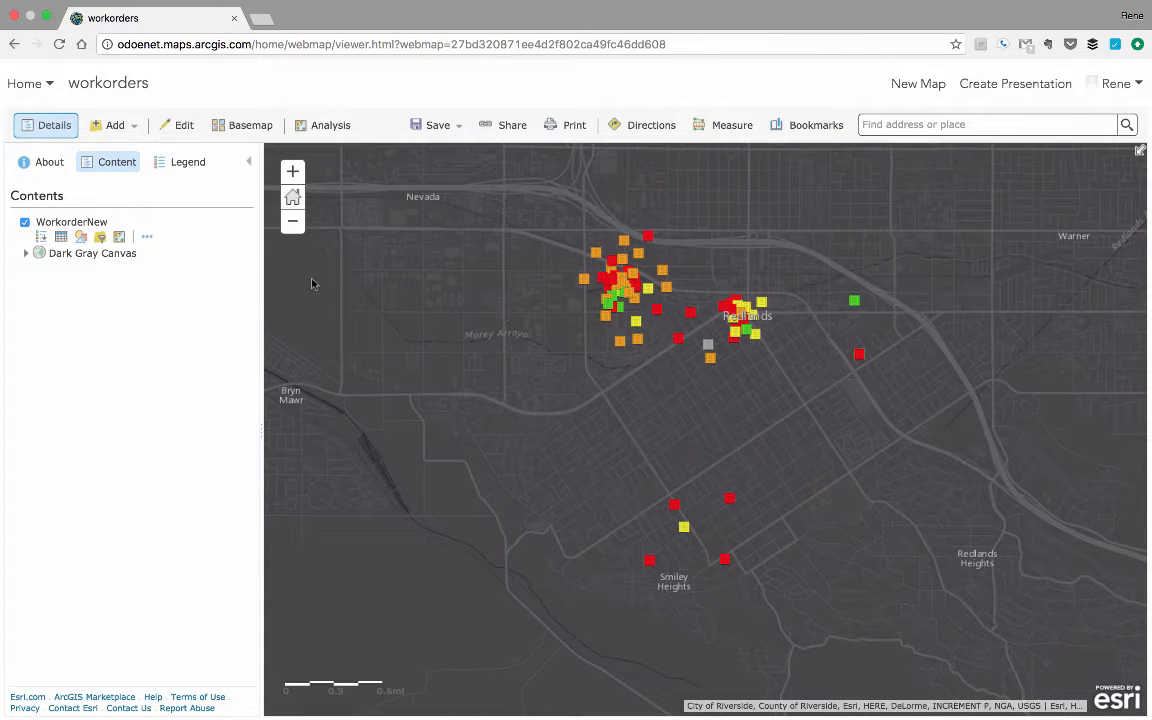
Filter the WorkorderNew layer to features whose Workorder Status is Assigned, and check them in the attribute table.
left_click(100, 238)
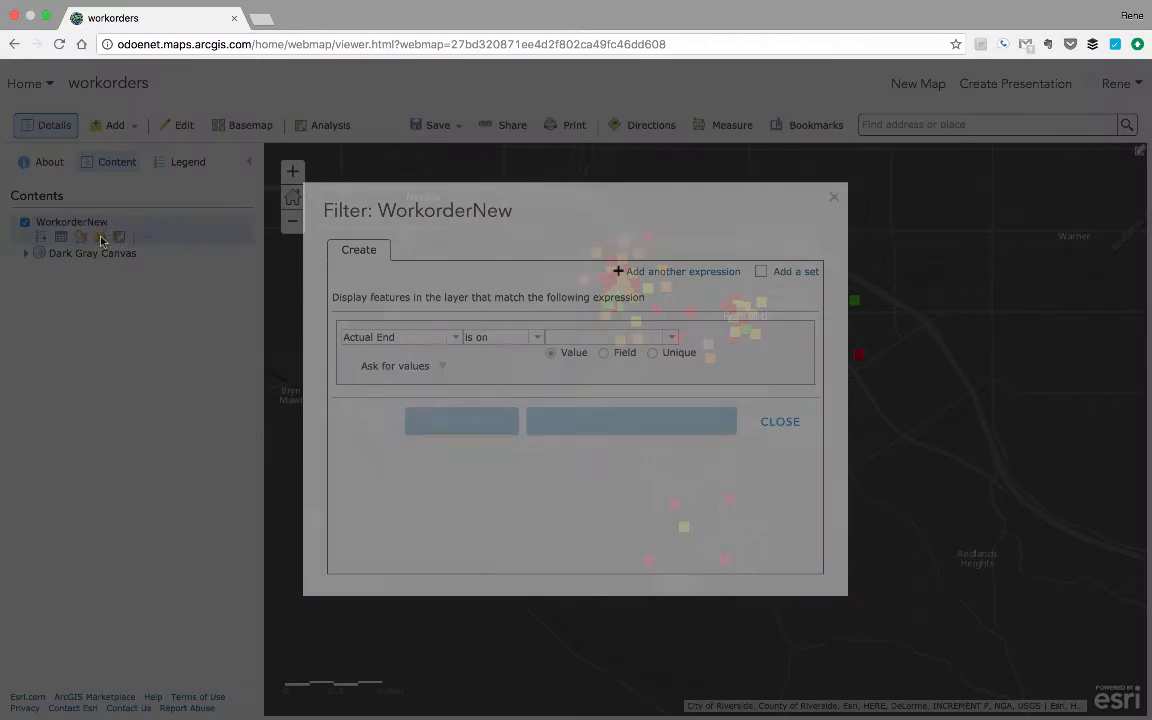
left_click(453, 339)
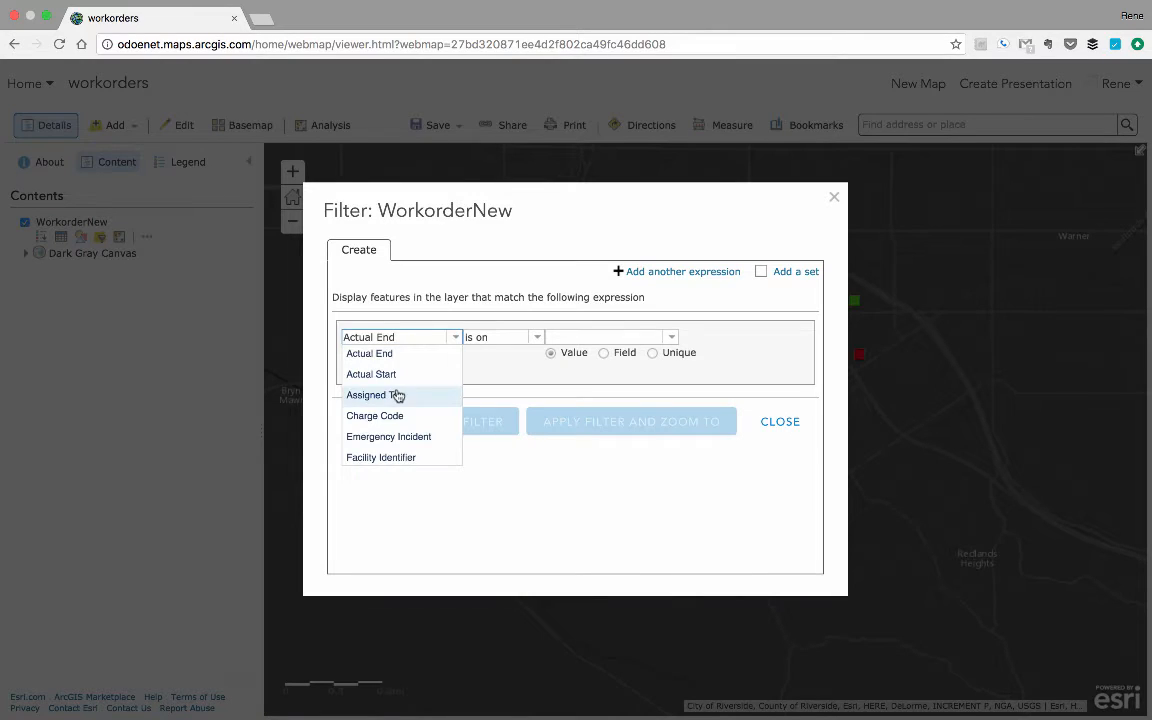
scroll(414, 440, "down", 4)
scroll(410, 440, "down", 5)
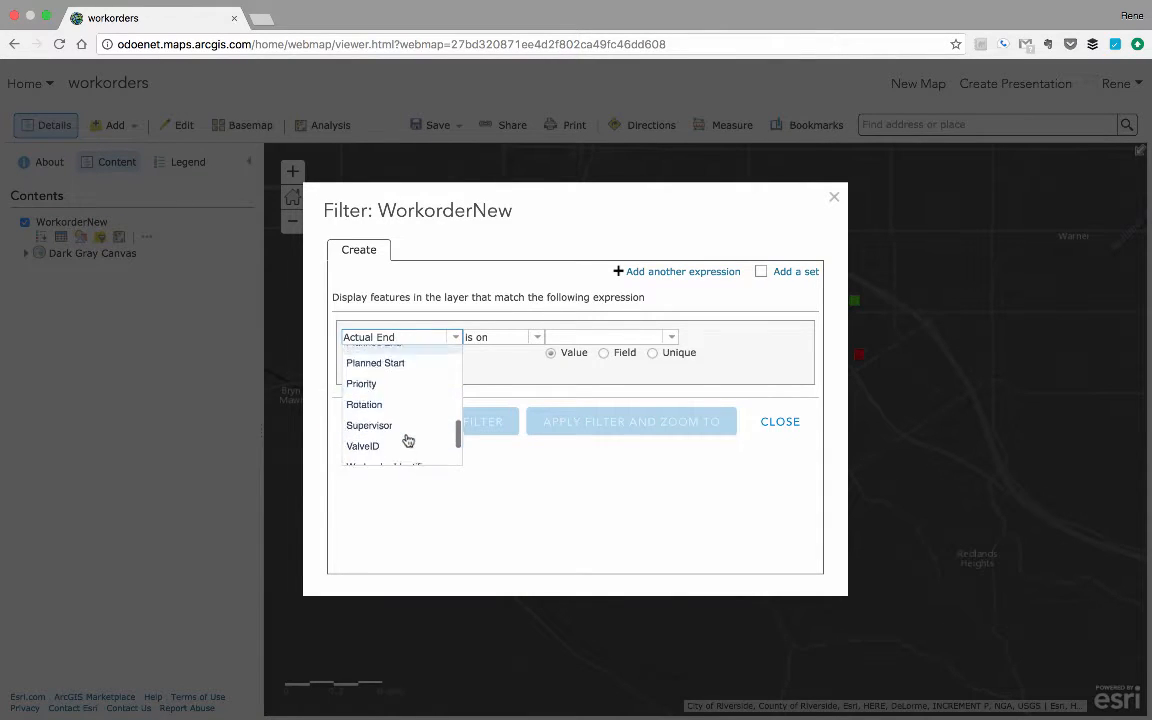
left_click(408, 440)
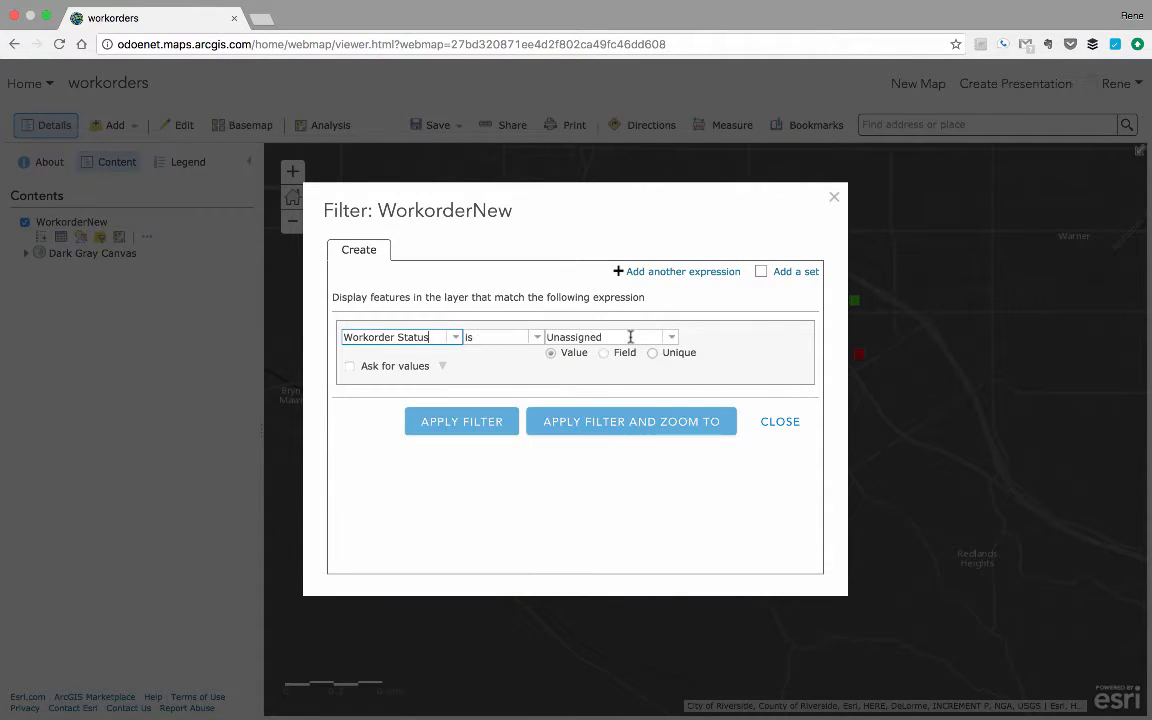
left_click(672, 337)
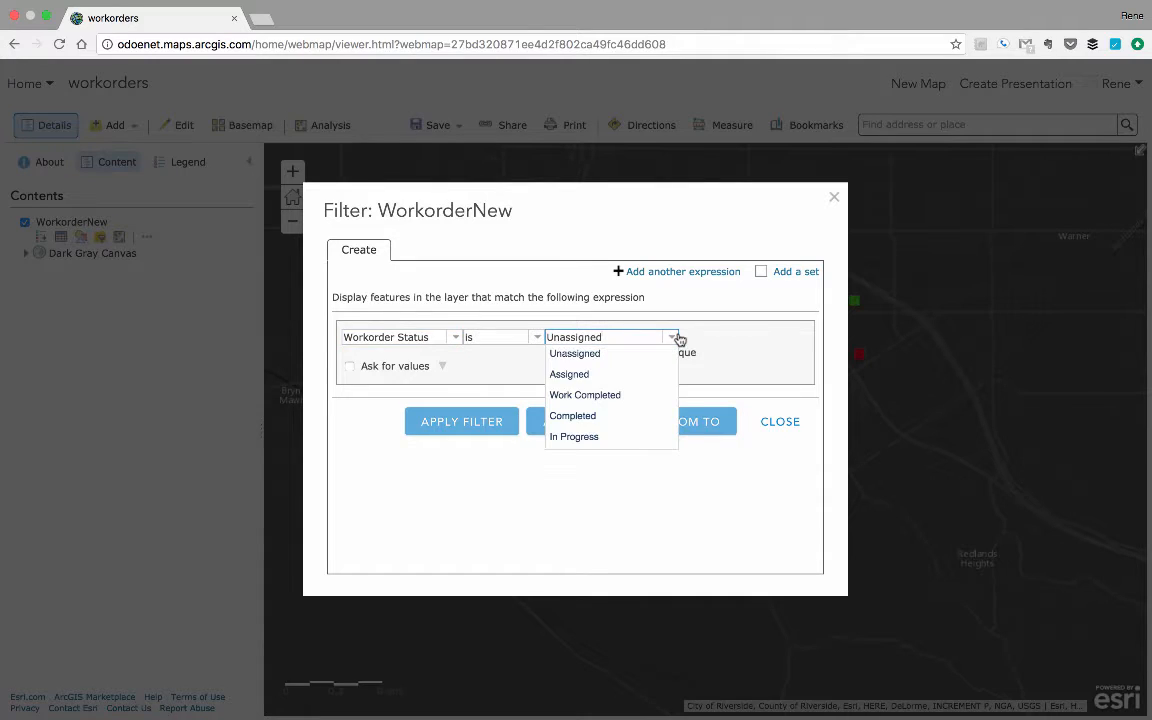
left_click(589, 374)
left_click(476, 432)
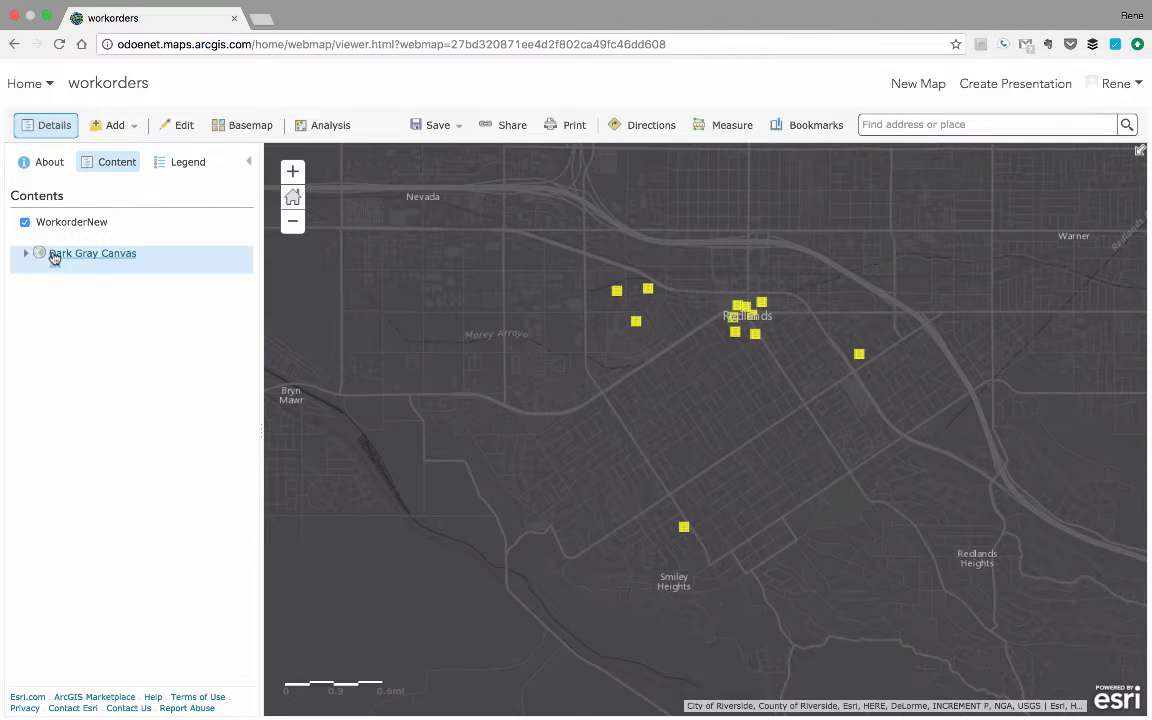
left_click(61, 236)
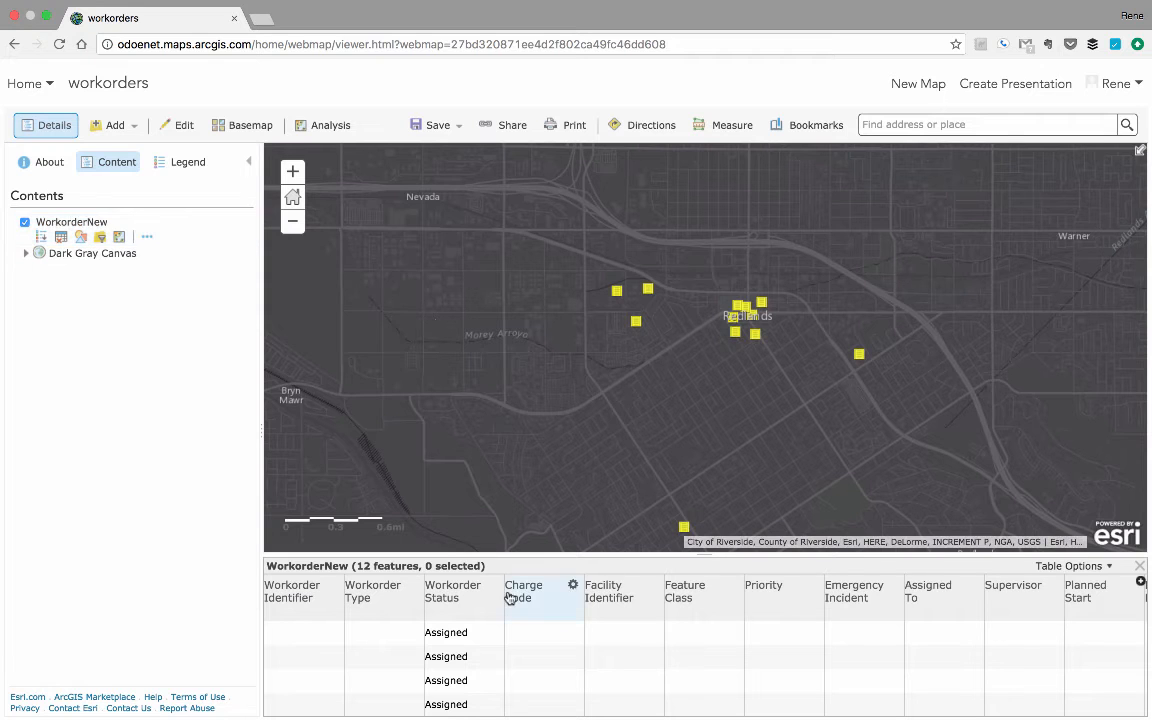
left_click(1141, 567)
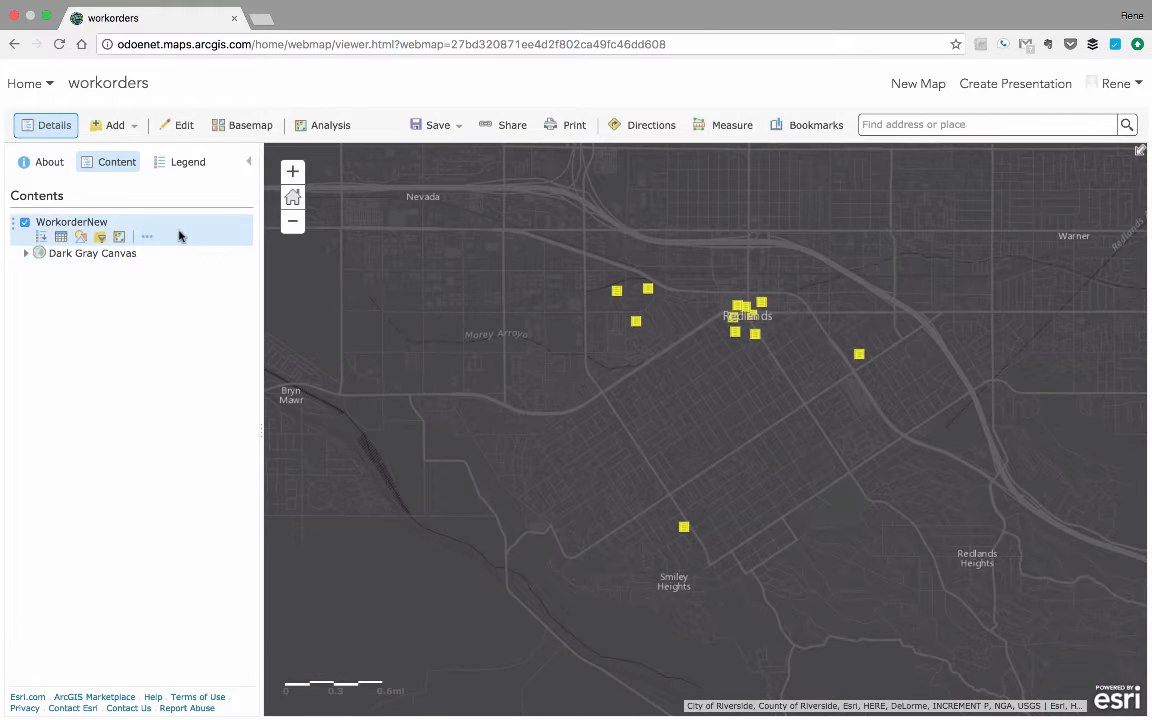
Read the description of the Plan Routes proximity analysis and open the tool.
left_click(325, 135)
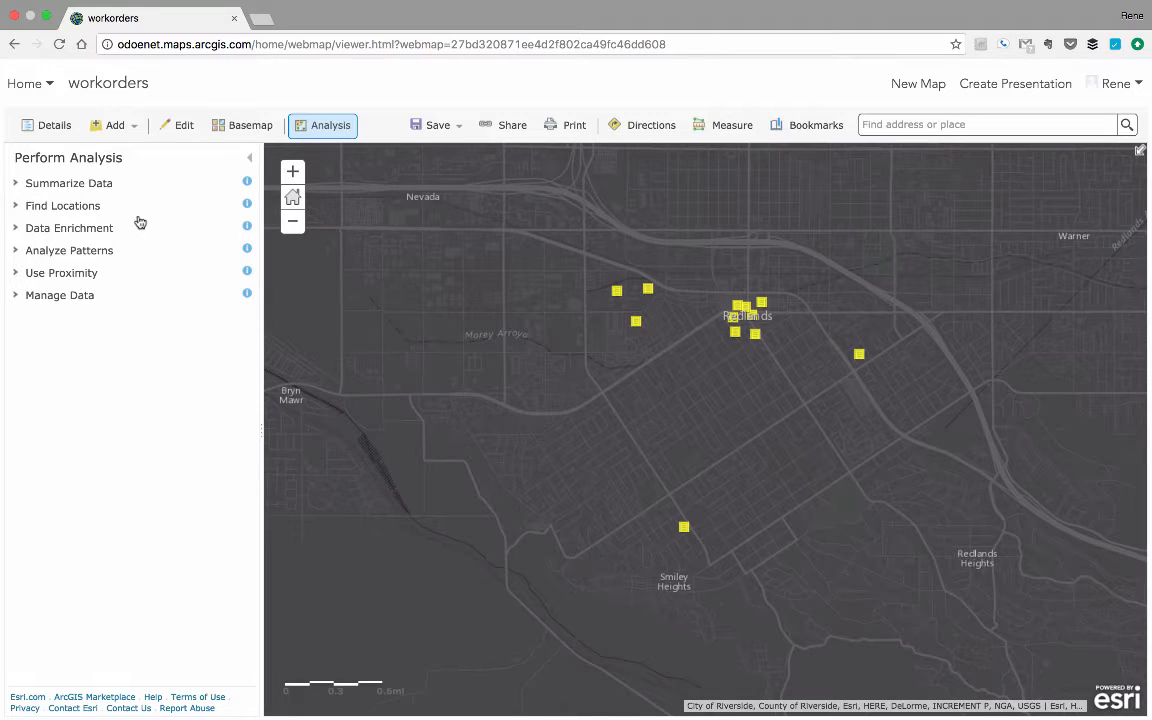
left_click(70, 275)
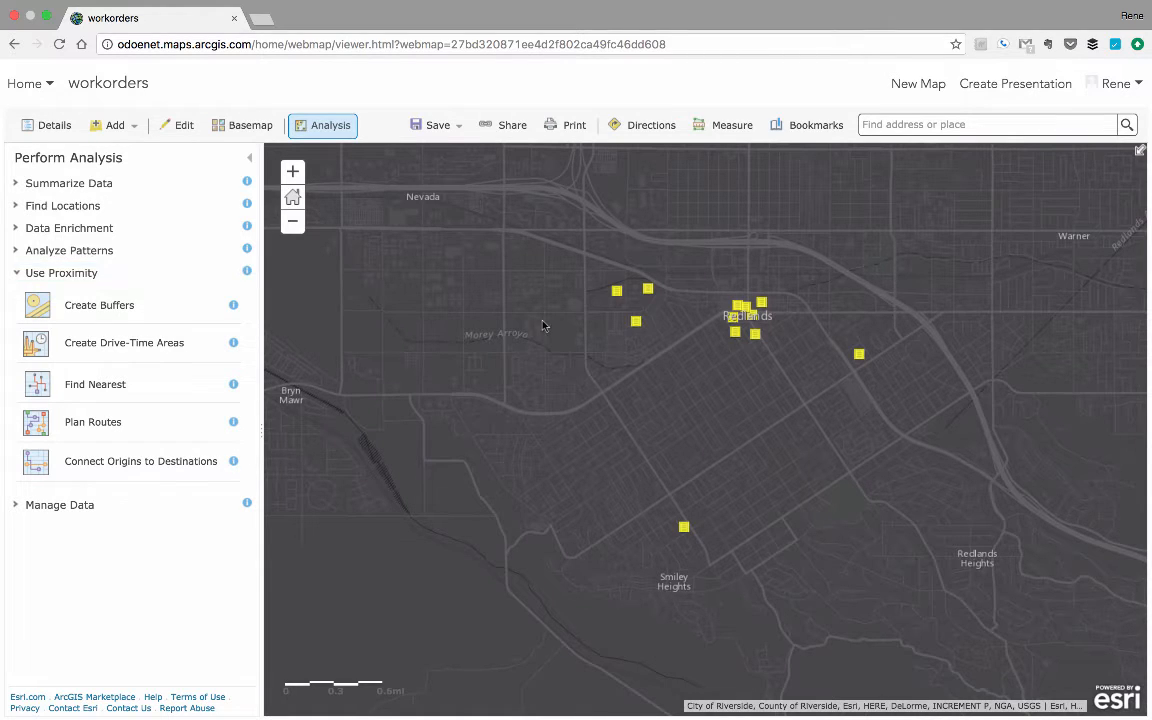
left_click_drag(547, 327, 624, 404)
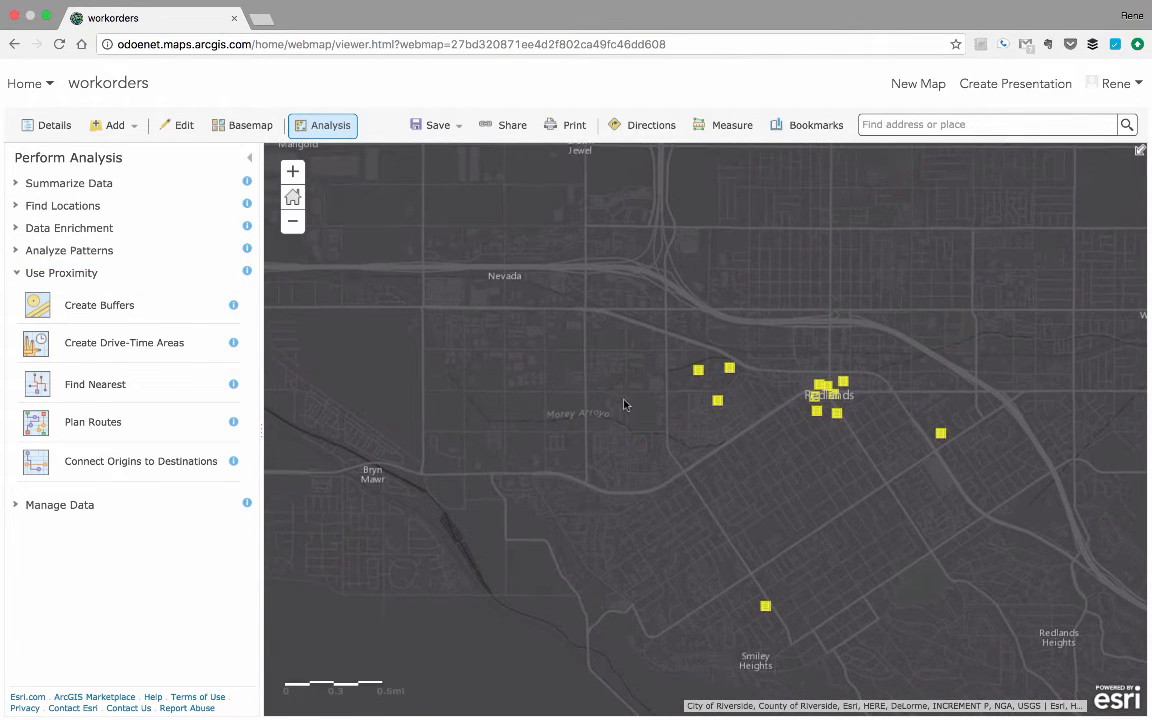
left_click(233, 426)
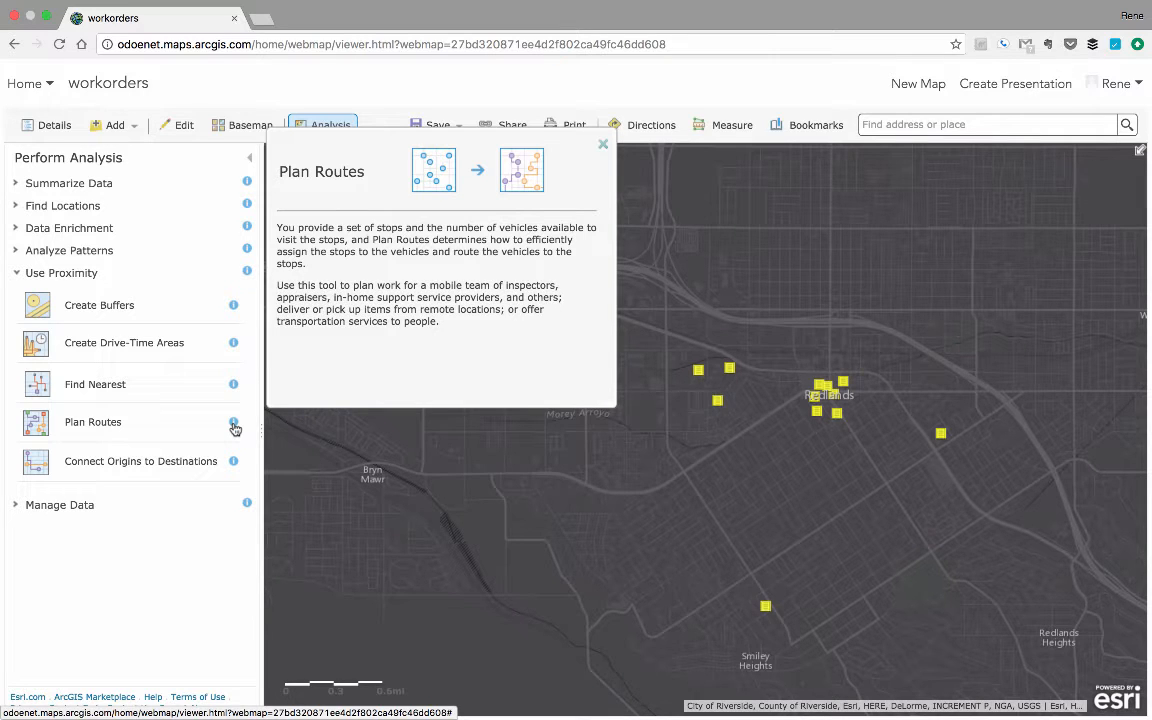
left_click(603, 145)
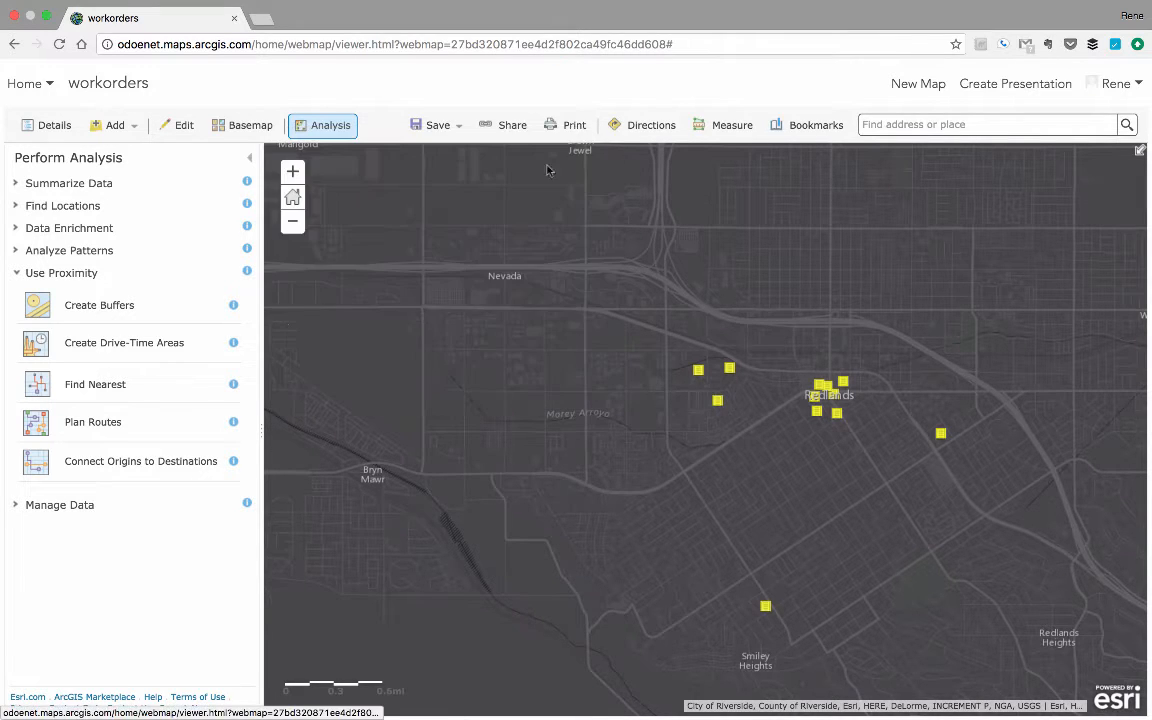
left_click(100, 421)
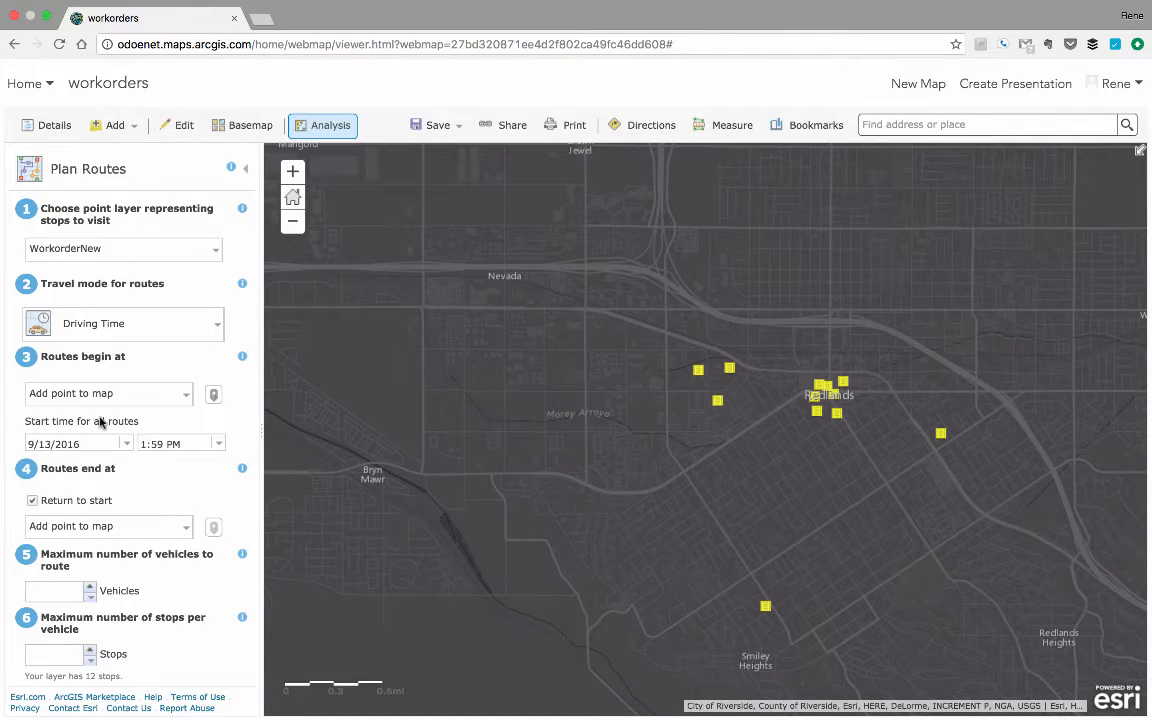
Read the help on choosing the point layer that represents the stops to visit.
left_click(242, 209)
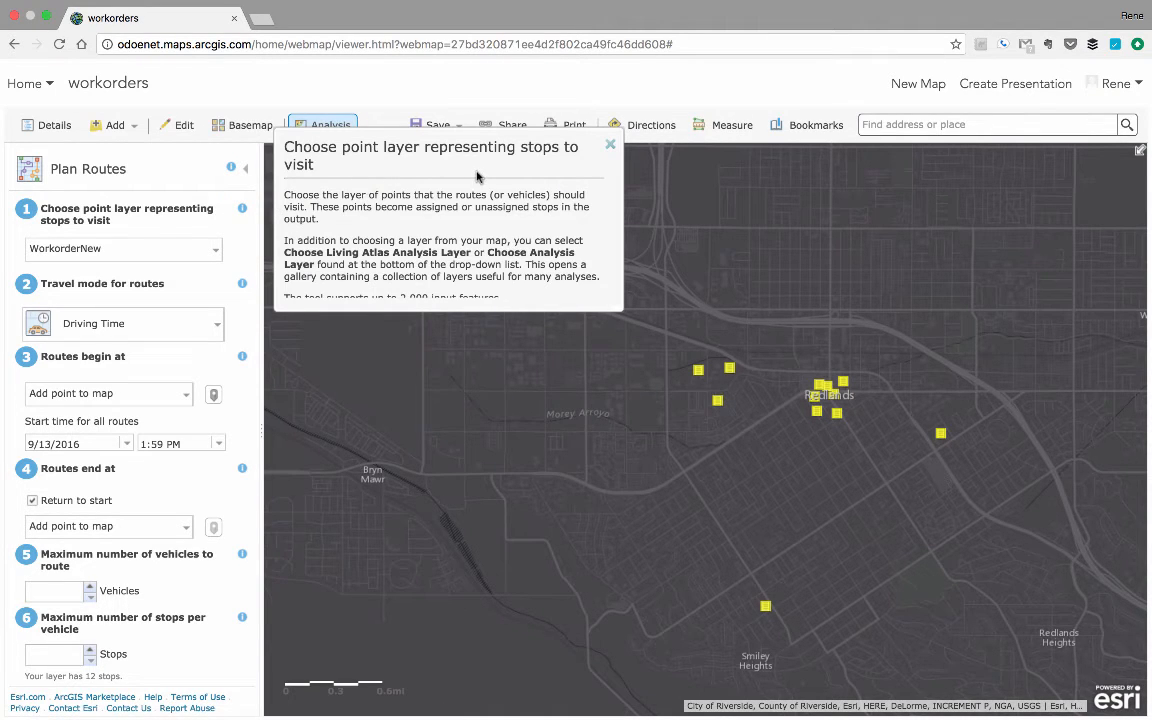
scroll(490, 190, "down", 1)
scroll(555, 168, "up", 1)
left_click(610, 144)
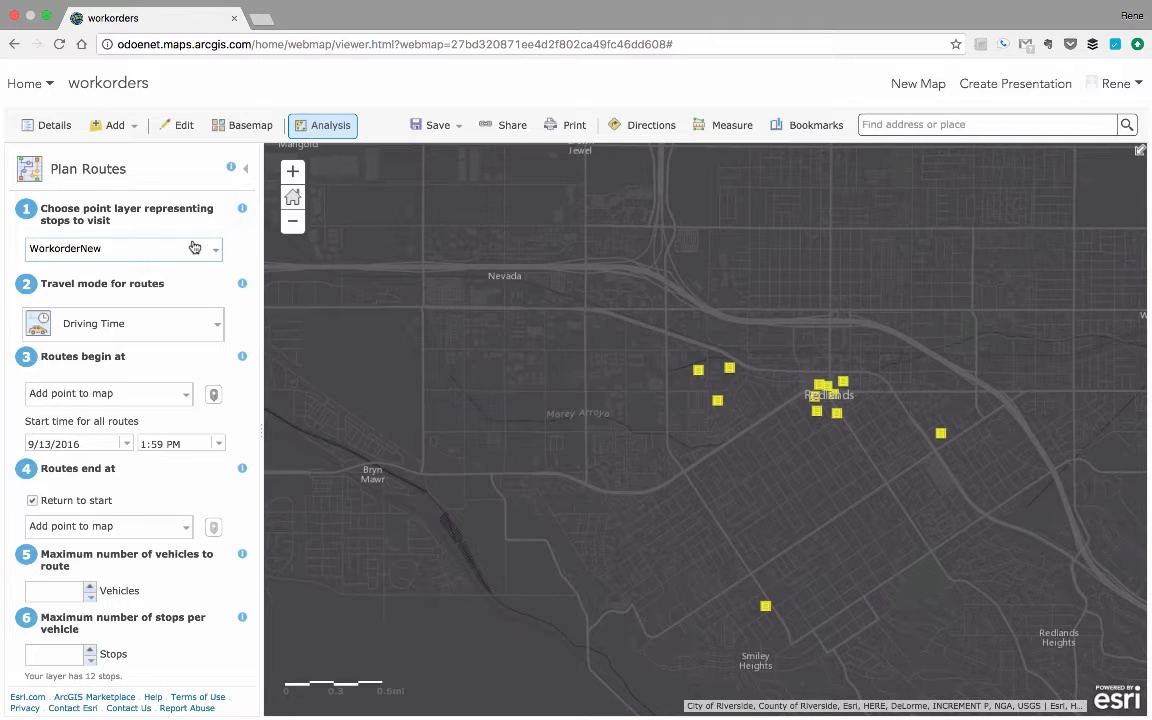
Choose Driving Time as the travel mode and place the routes' starting point on the map just west of the Marigold label.
left_click(162, 323)
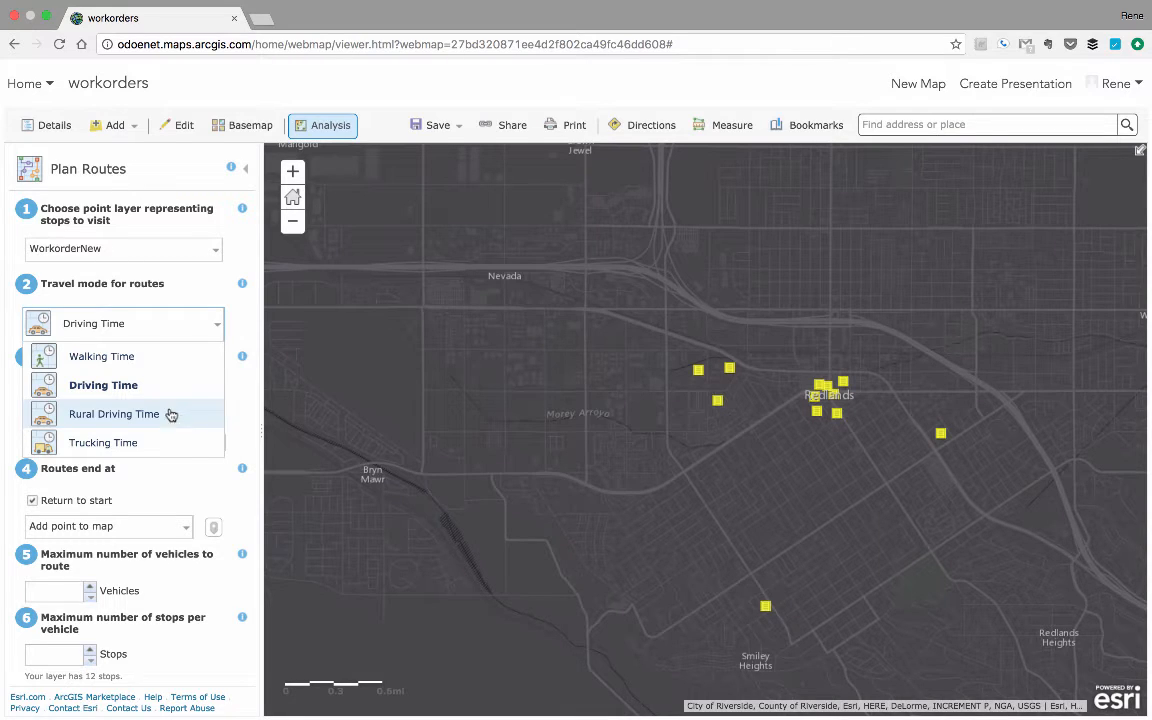
left_click(124, 392)
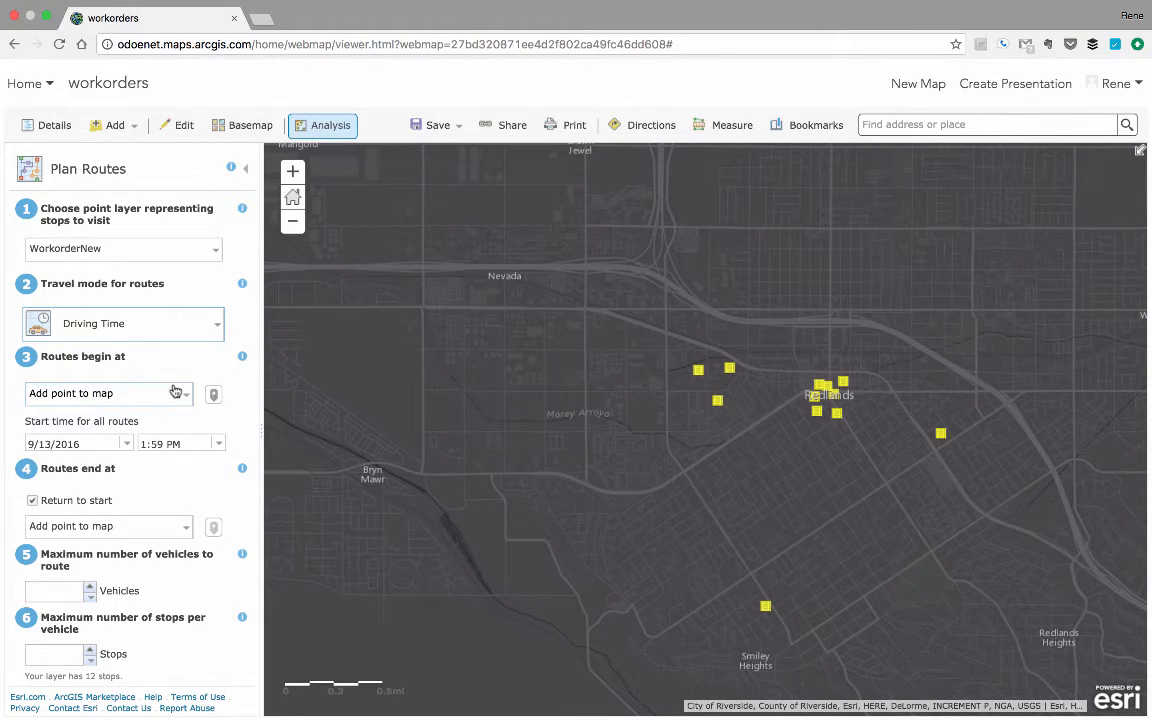
left_click(160, 395)
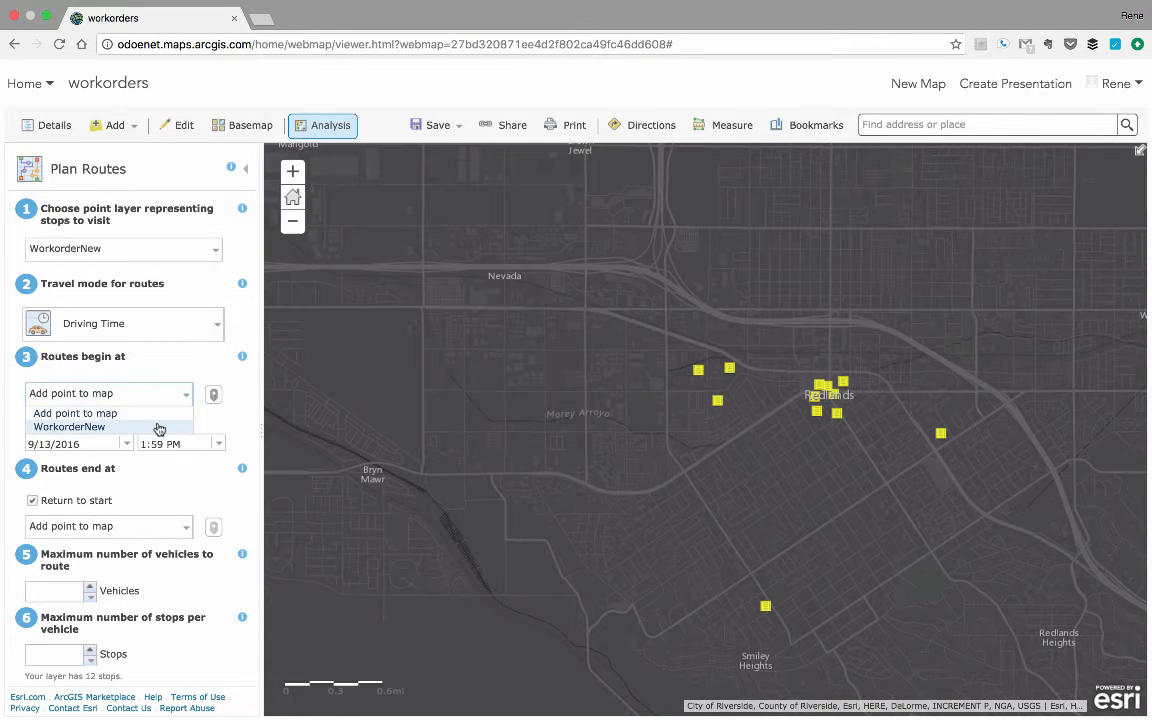
left_click(183, 371)
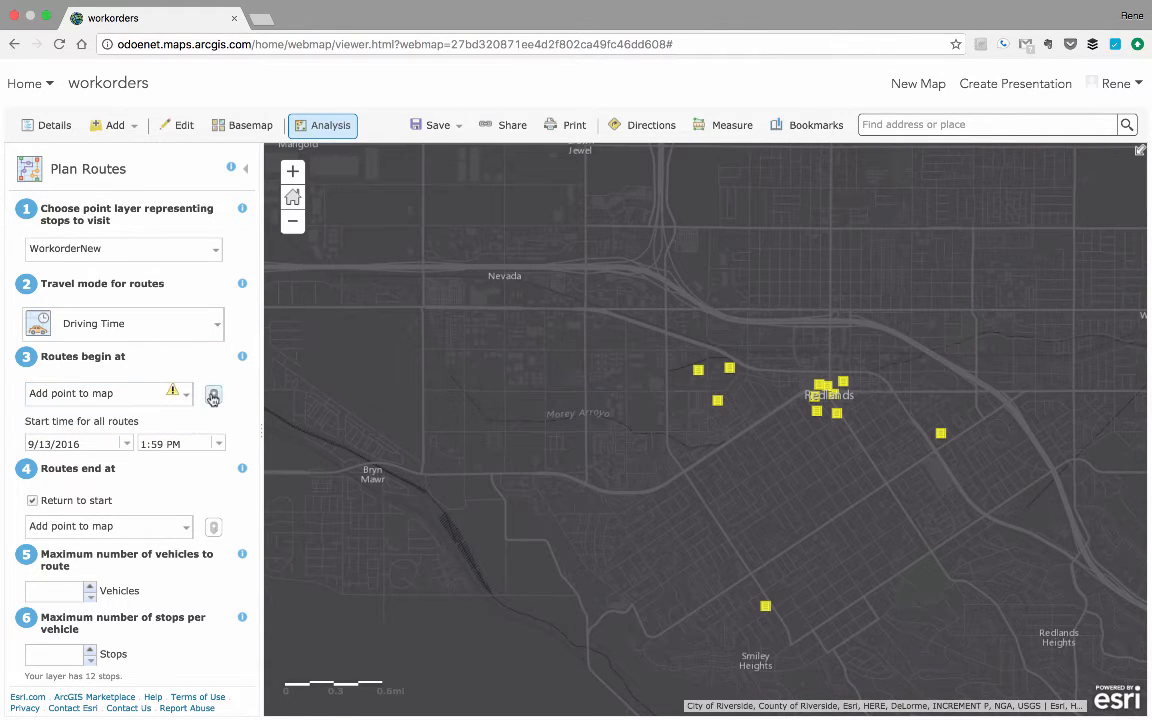
left_click(213, 397)
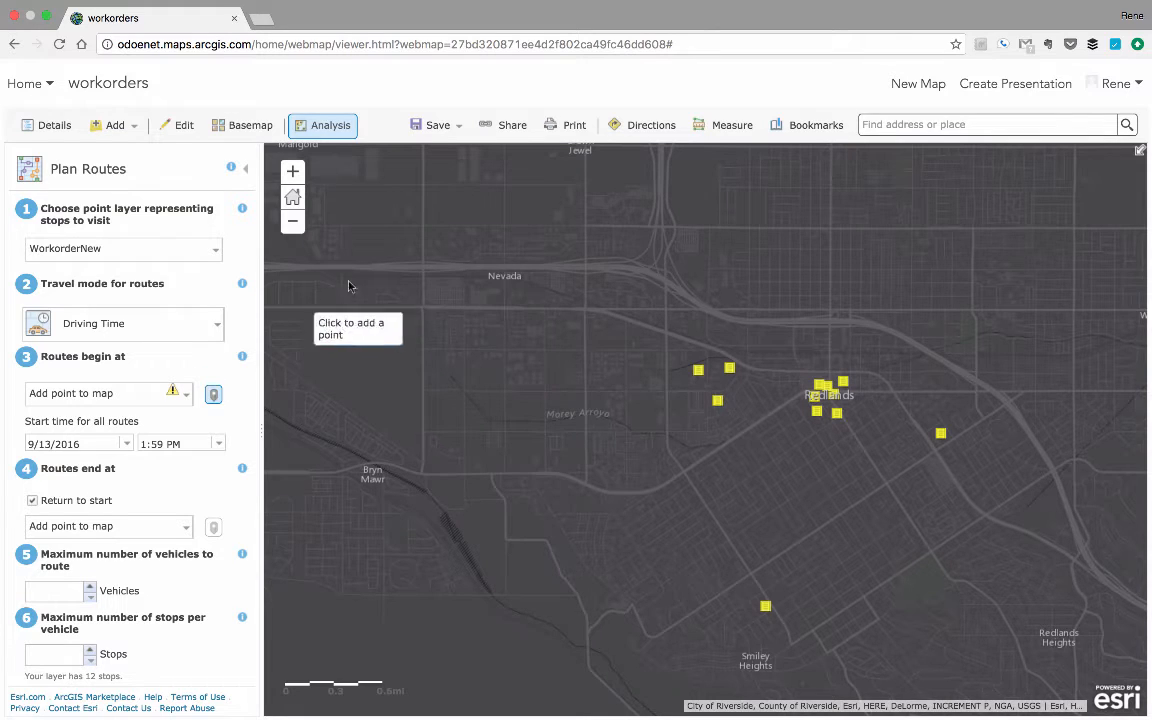
scroll(424, 245, "up", 3)
mouse_move(424, 244)
left_mouse_down()
mouse_move(335, 300)
mouse_move(417, 200)
mouse_move(424, 244)
left_mouse_up()
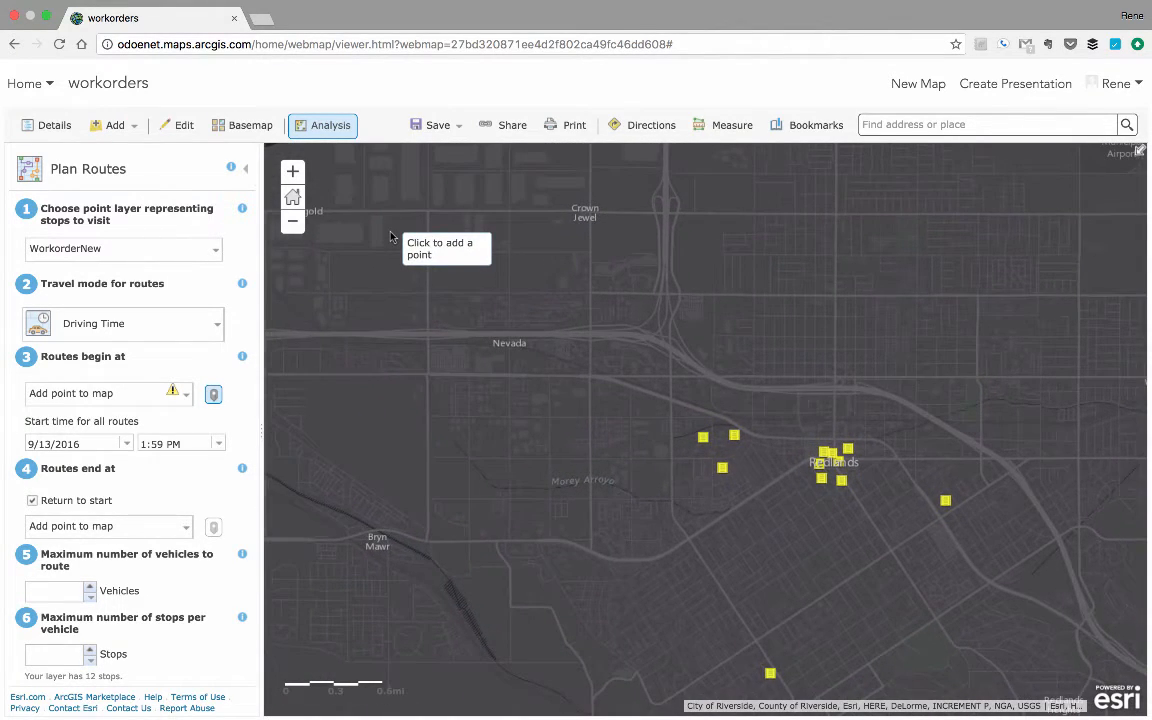
scroll(391, 238, "left", 3)
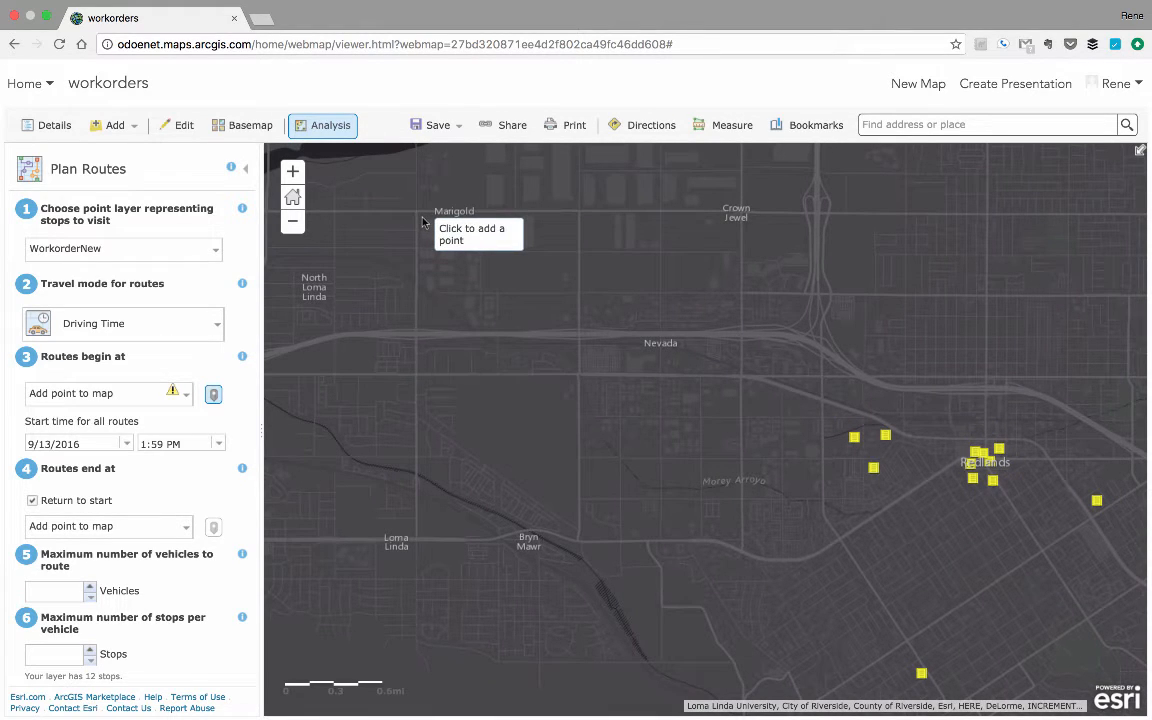
left_click(423, 222)
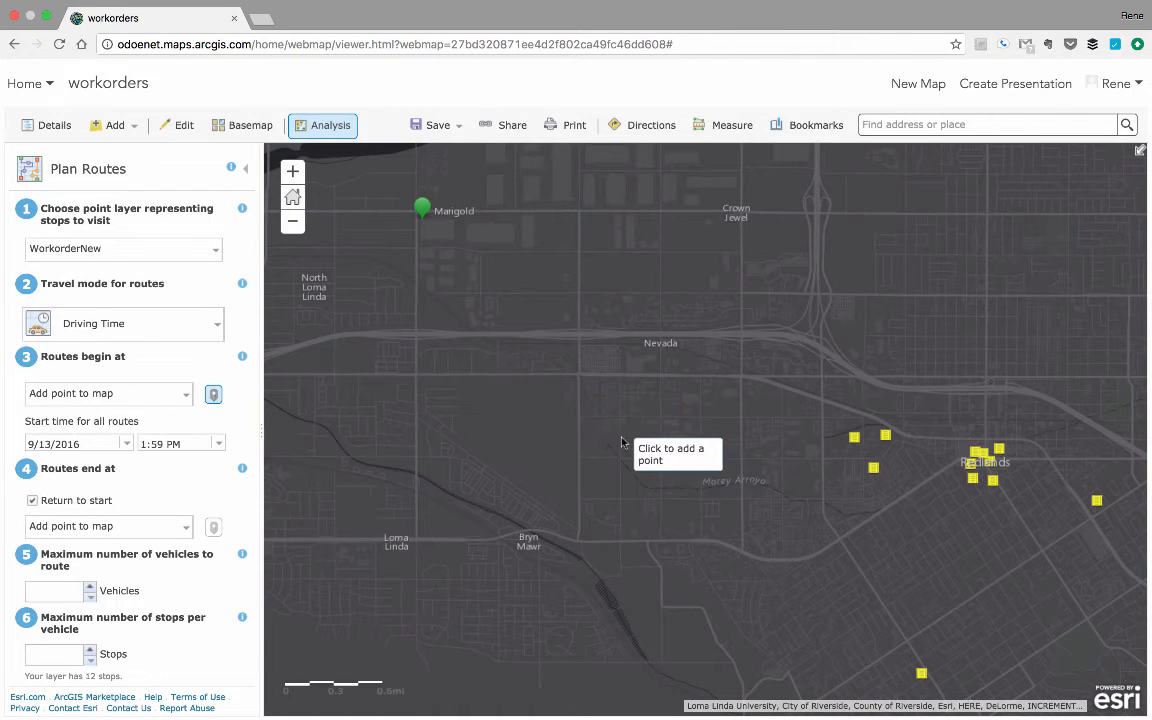
Set the start date for all routes to 9/14/2016.
left_click_drag(665, 465, 580, 429)
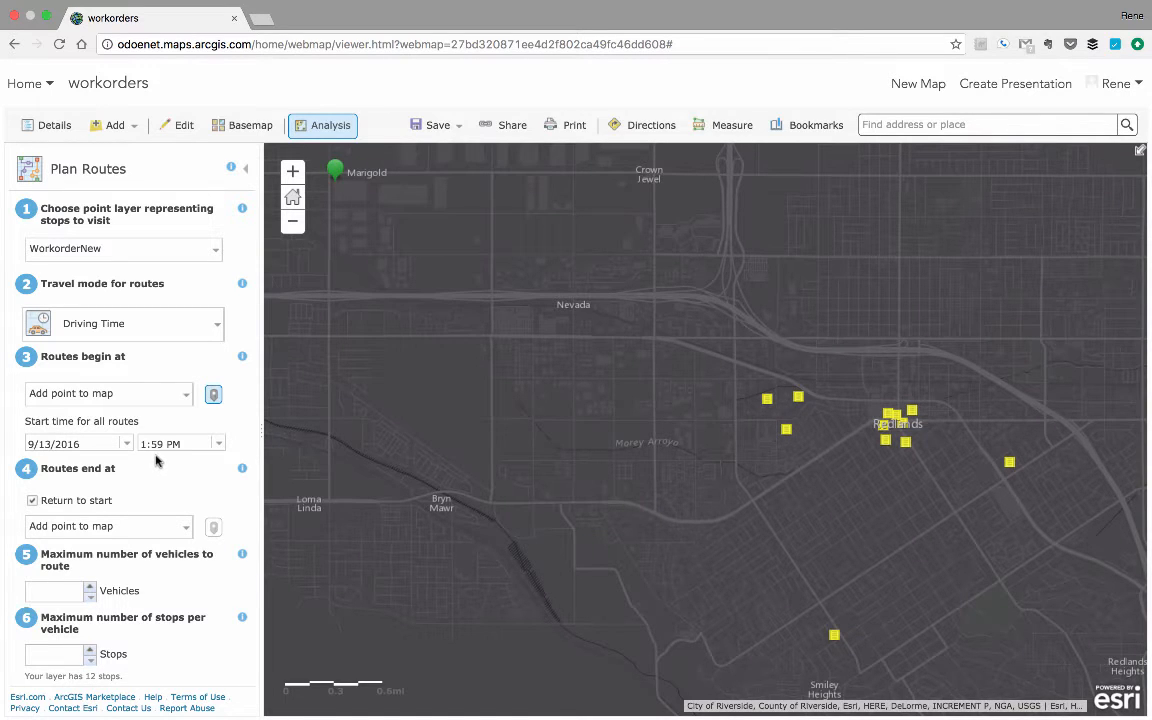
left_click(126, 443)
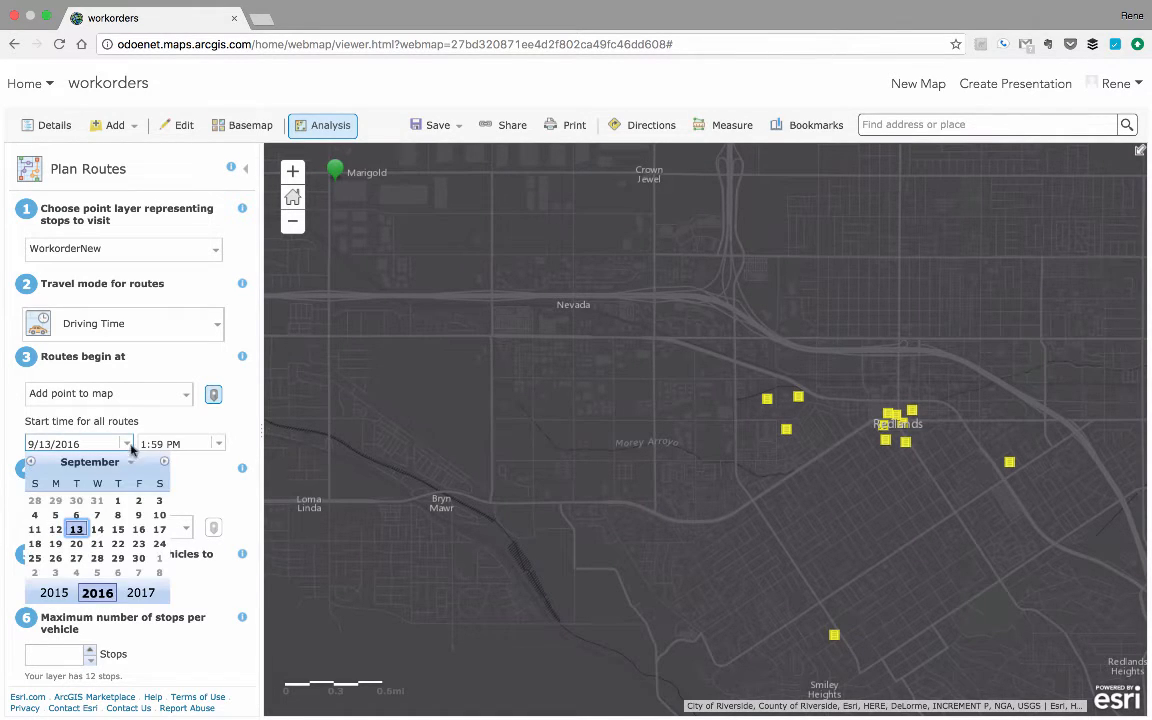
left_click(97, 529)
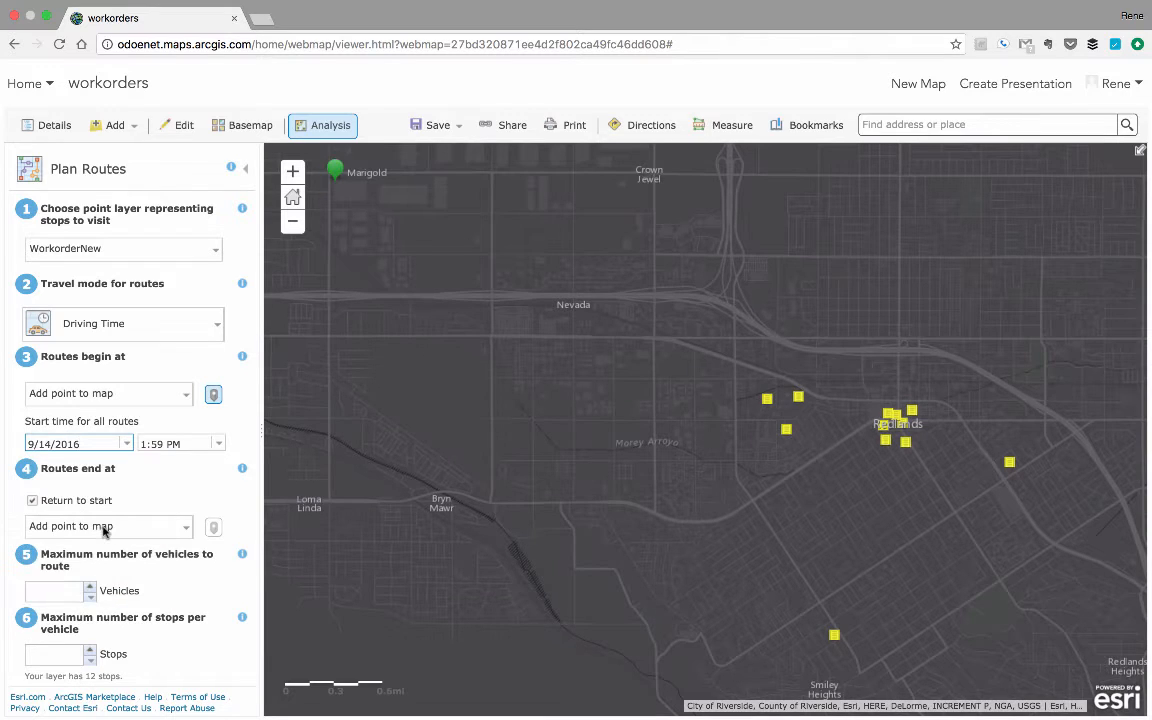
Set the start time for all routes to 7:45 AM.
left_click(217, 443)
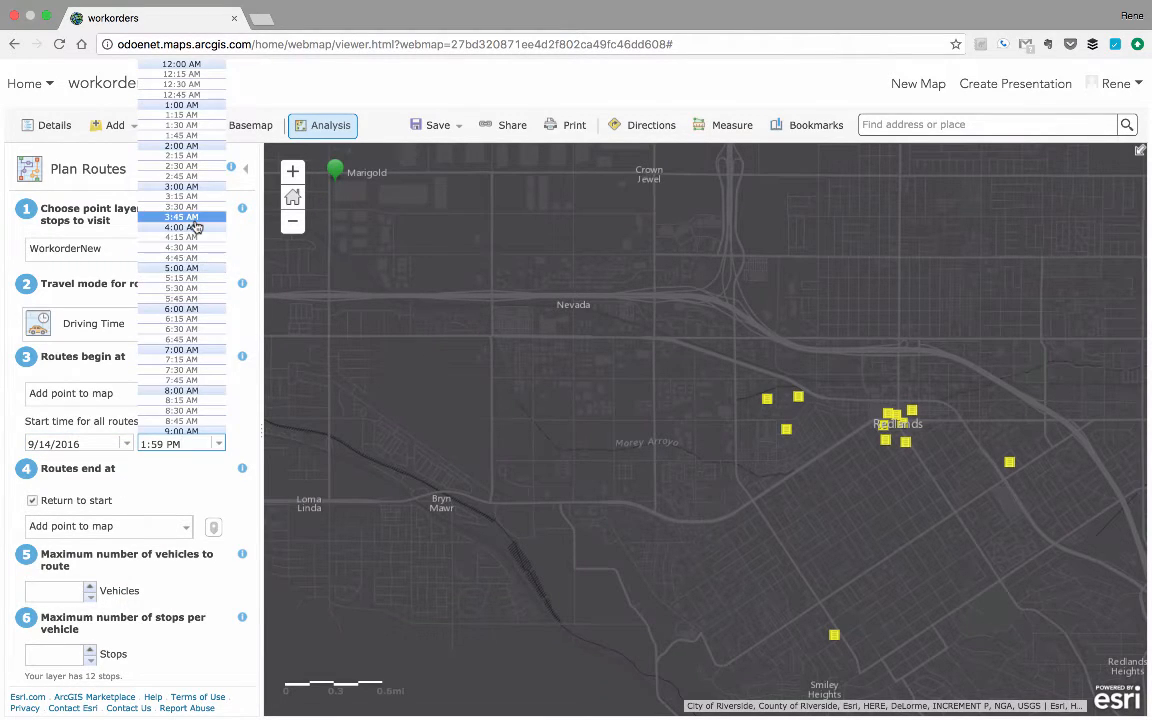
left_click(195, 381)
left_click(194, 498)
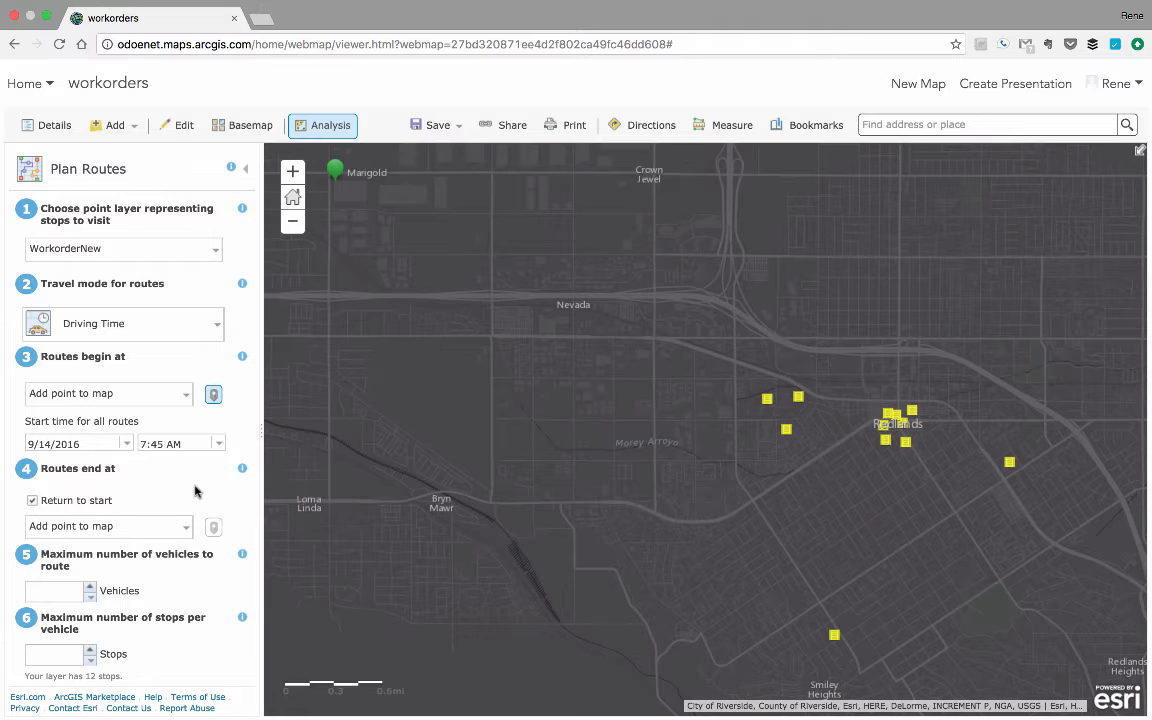
Read the help on the maximum number of vehicles to route.
scroll(195, 490, "down", 3)
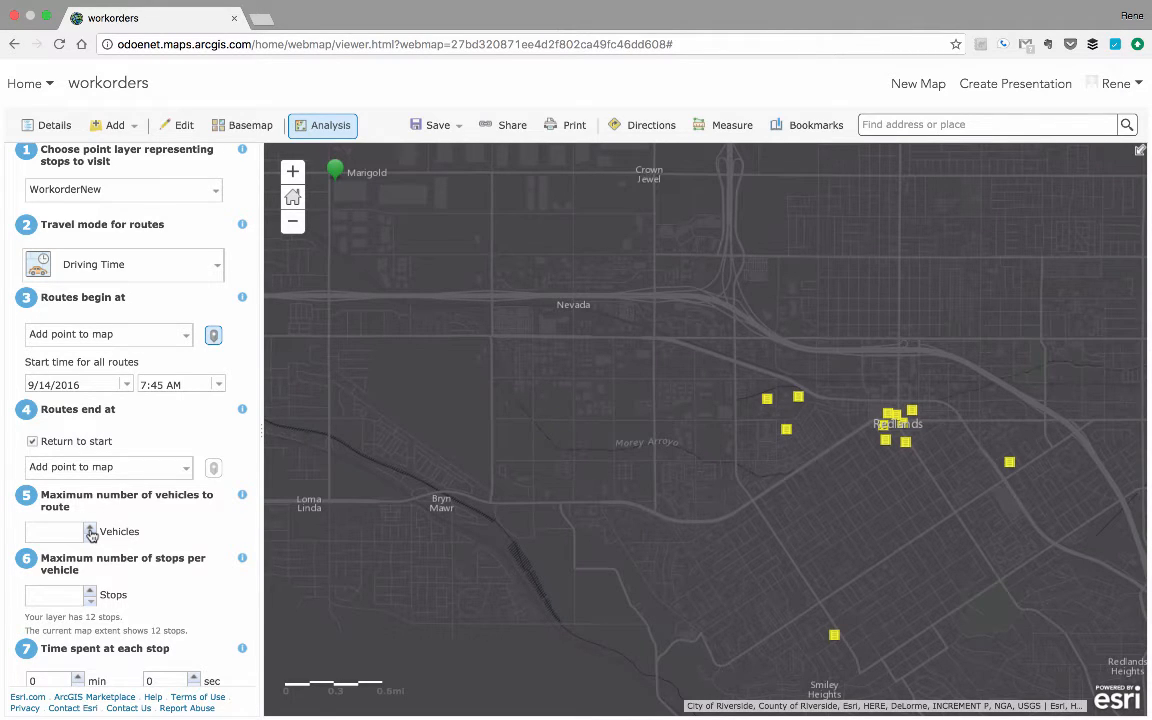
left_click(242, 496)
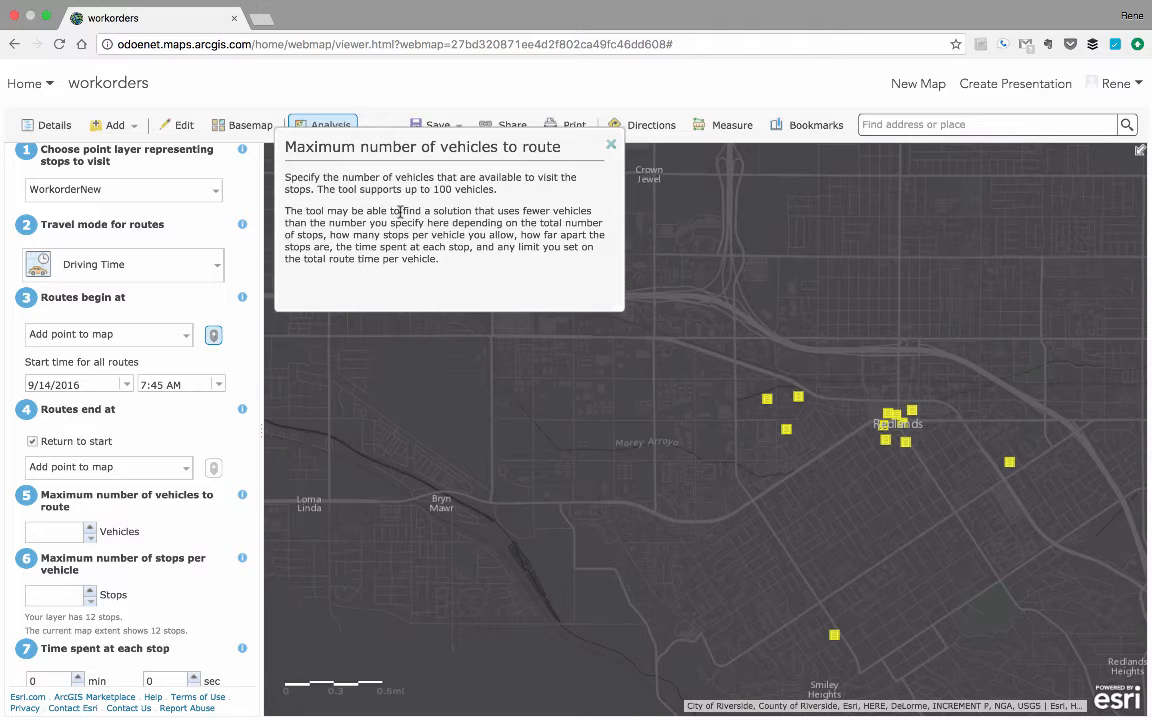
left_click(611, 145)
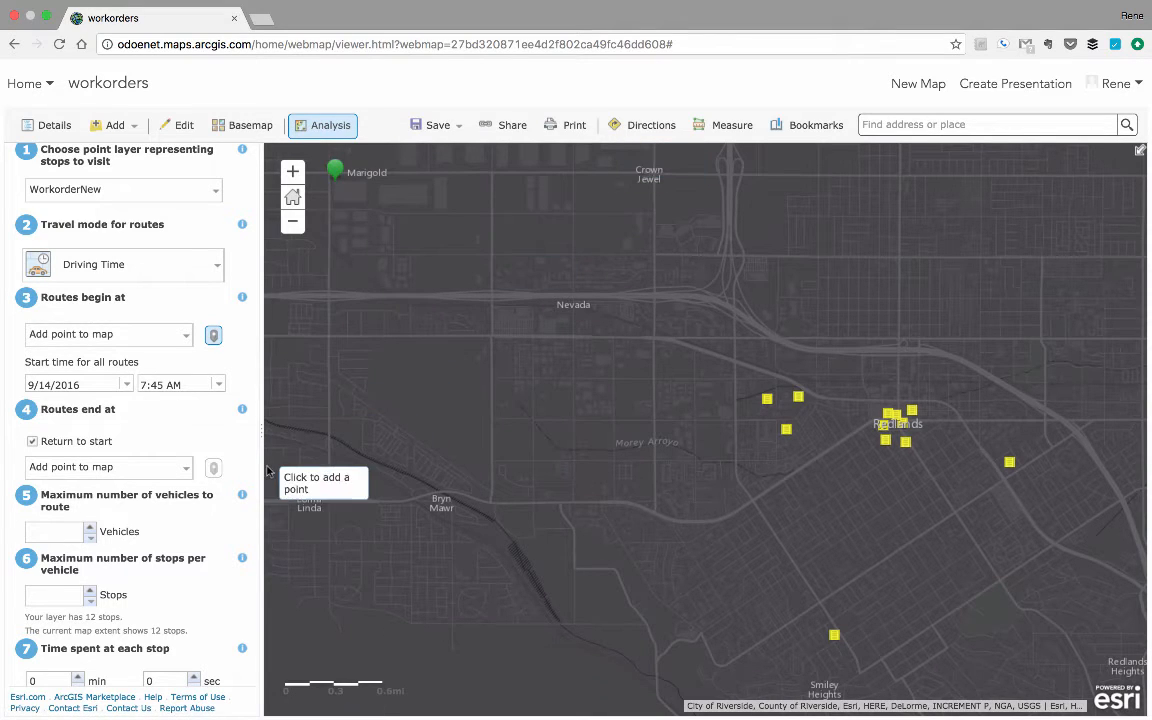
Set the maximum number of vehicles to 1 and the maximum number of stops per vehicle to 12.
left_click(89, 528)
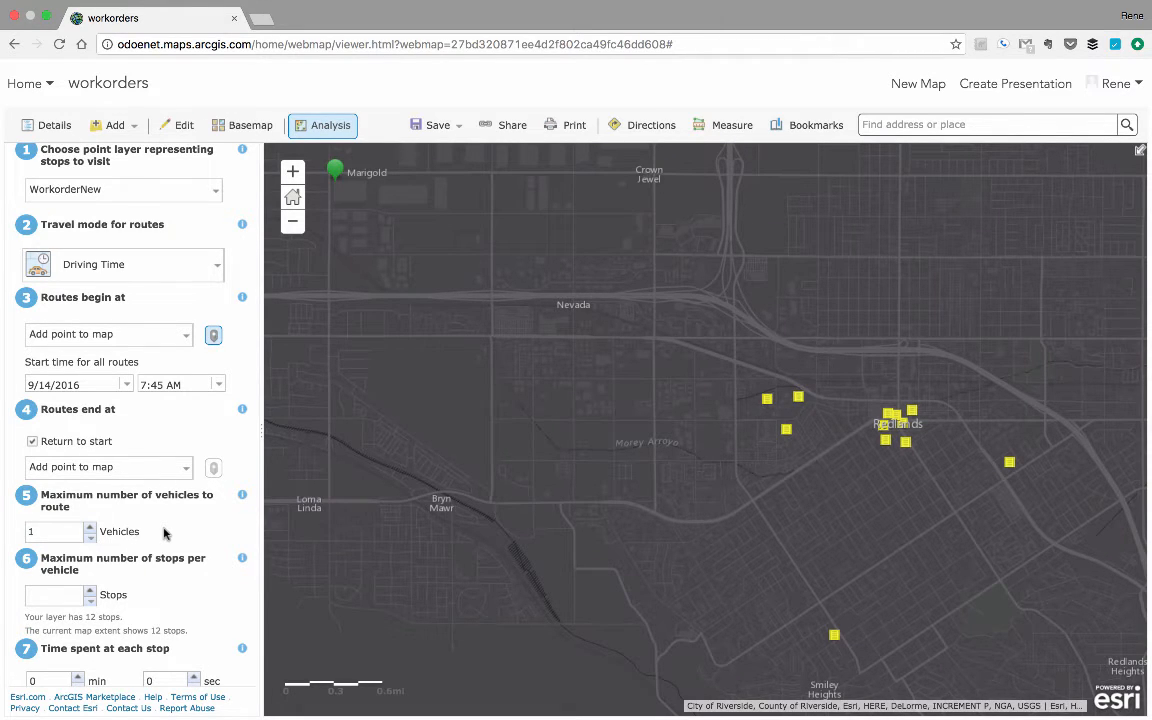
left_click(69, 598)
type("12")
Set the time spent at each stop to 45 minutes.
scroll(177, 599, "down", 5)
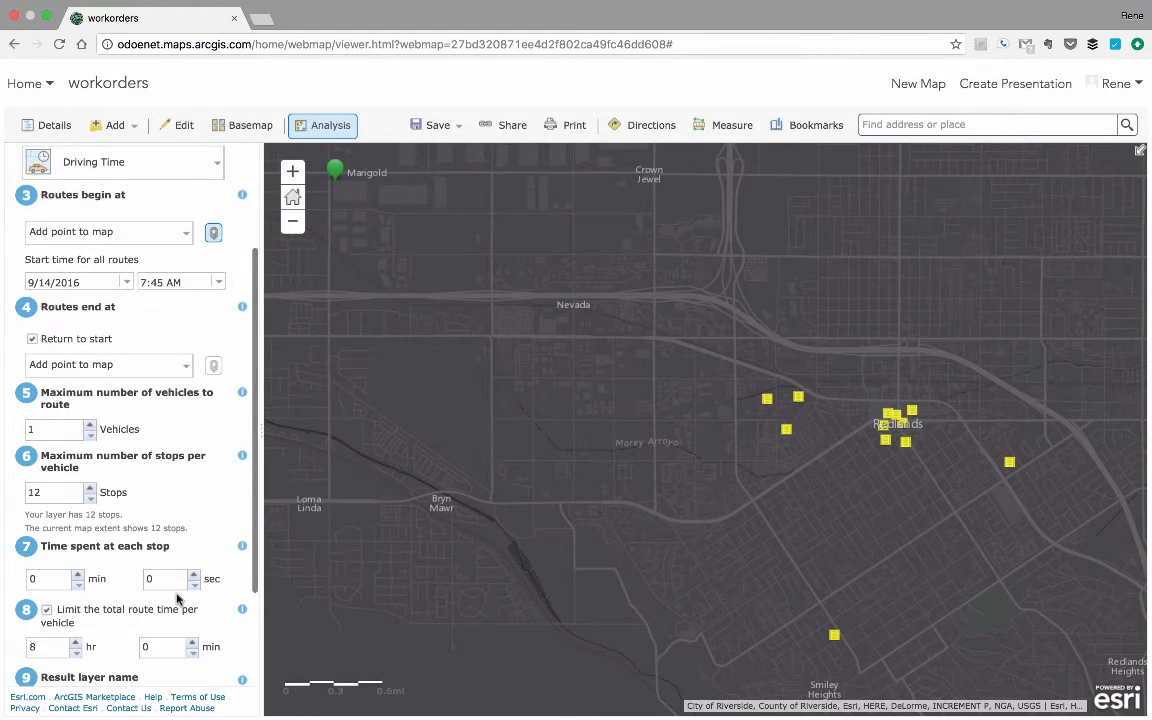
scroll(177, 599, "down", 2)
left_click(53, 536)
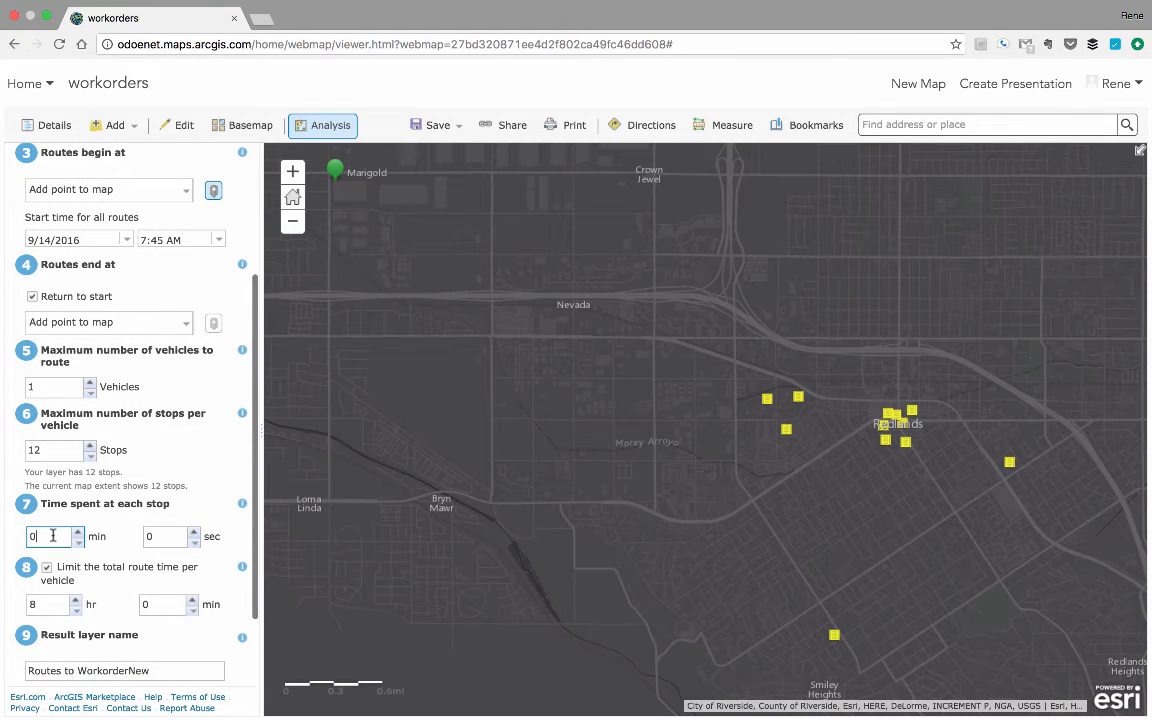
left_click_drag(53, 536, 18, 537)
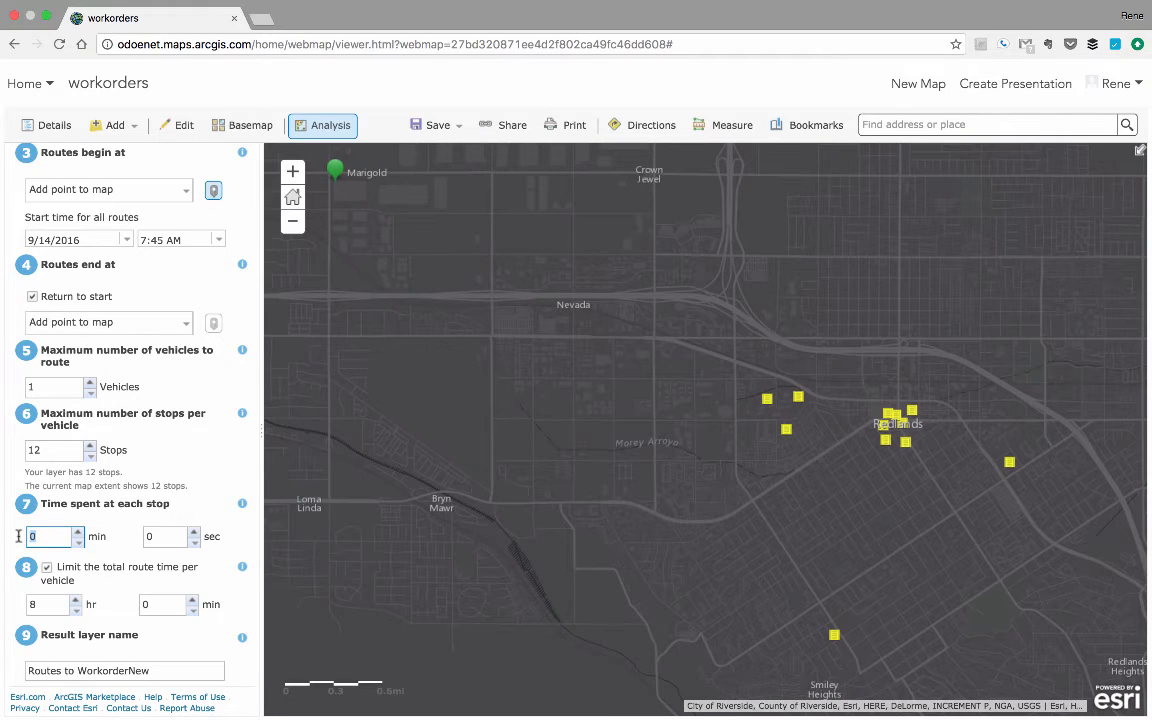
type("45")
left_click(239, 544)
Check the credit usage report and run the Plan Routes analysis with the result layer name Routes to WorkorderNew.
scroll(100, 565, "down", 3)
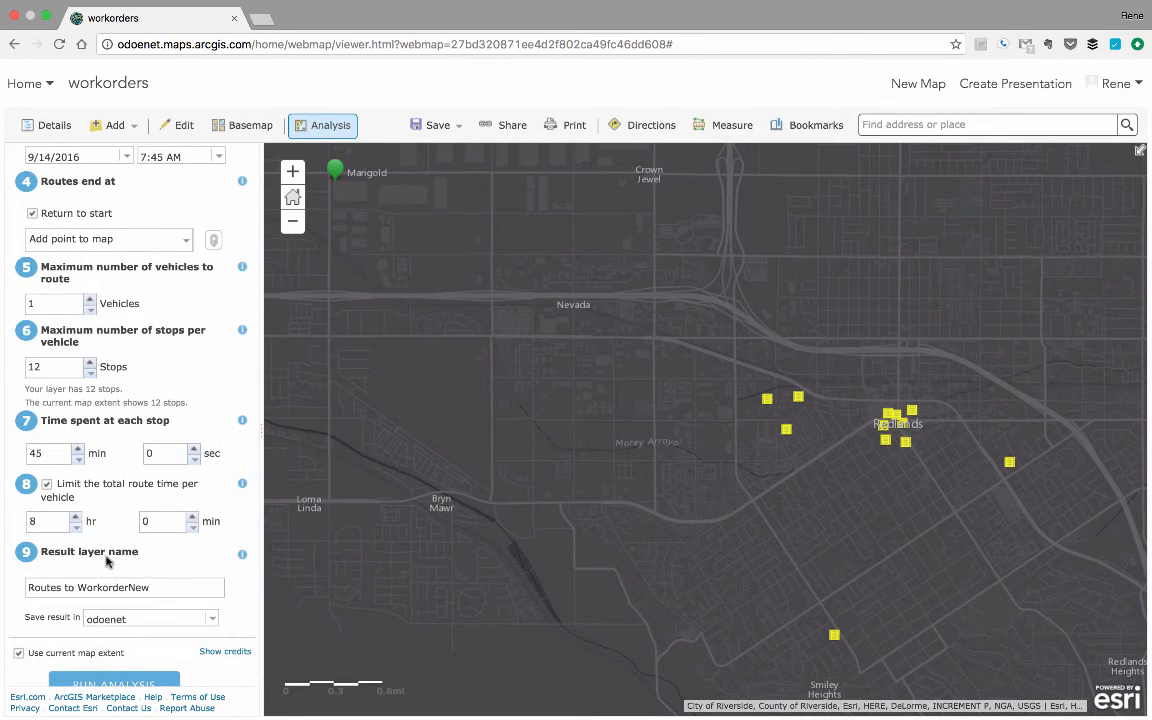
scroll(170, 578, "down", 1)
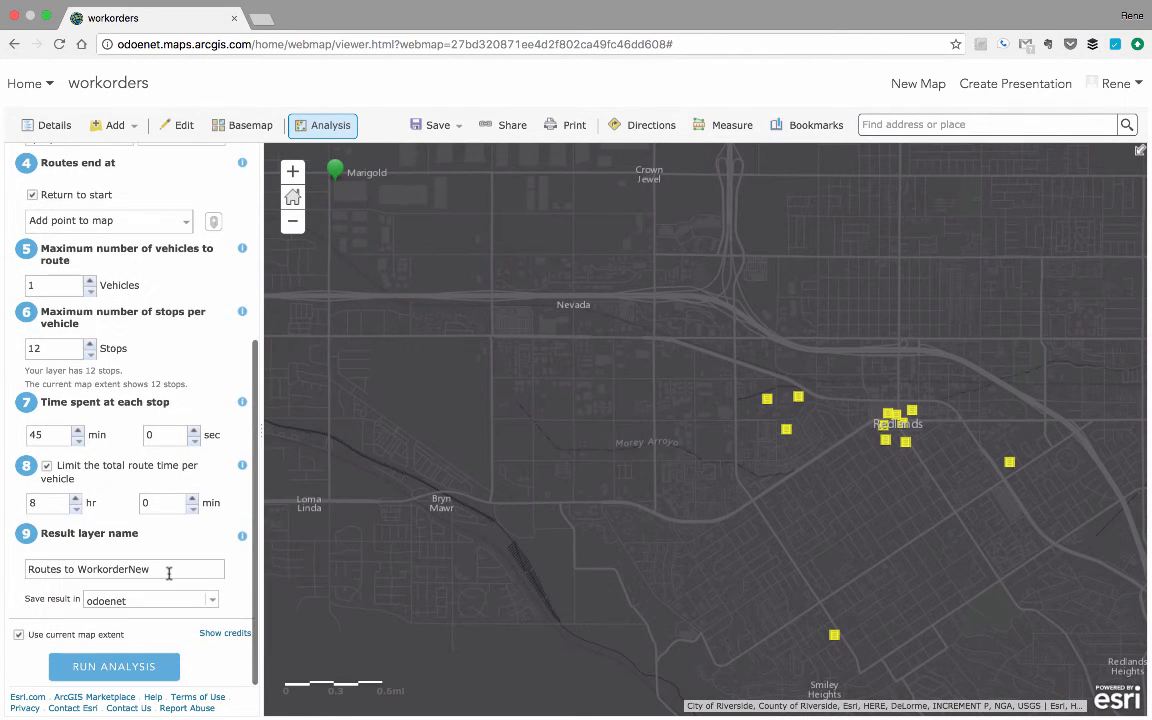
left_click(213, 634)
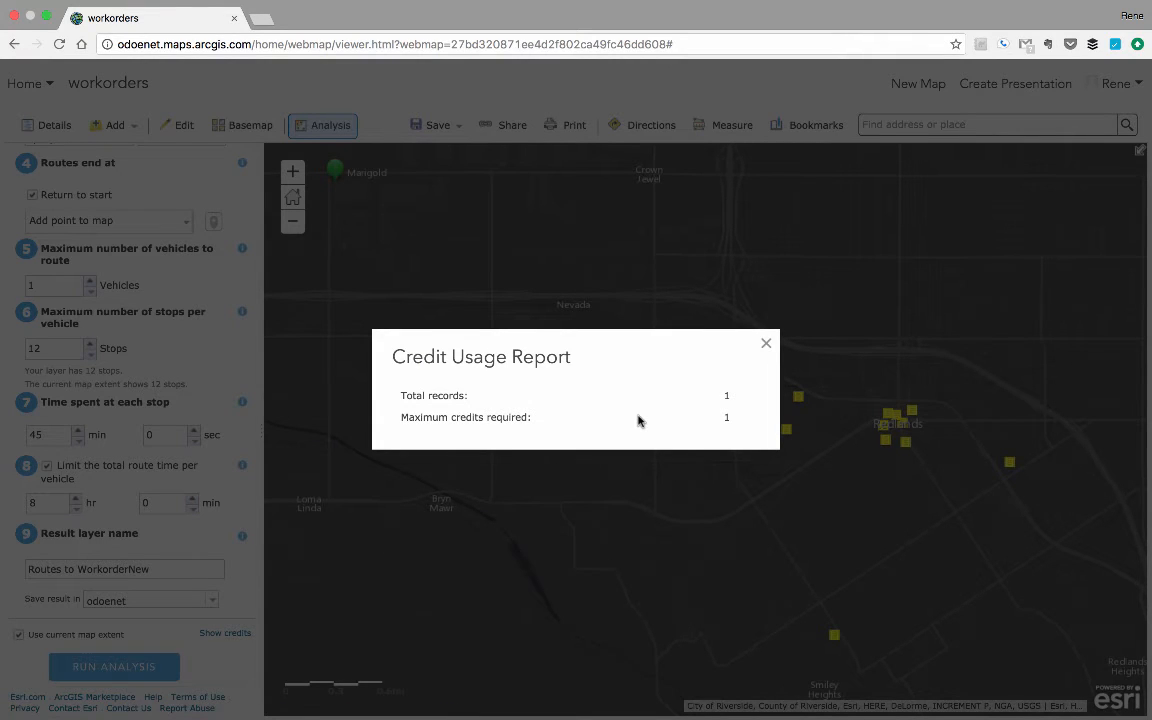
left_click(766, 345)
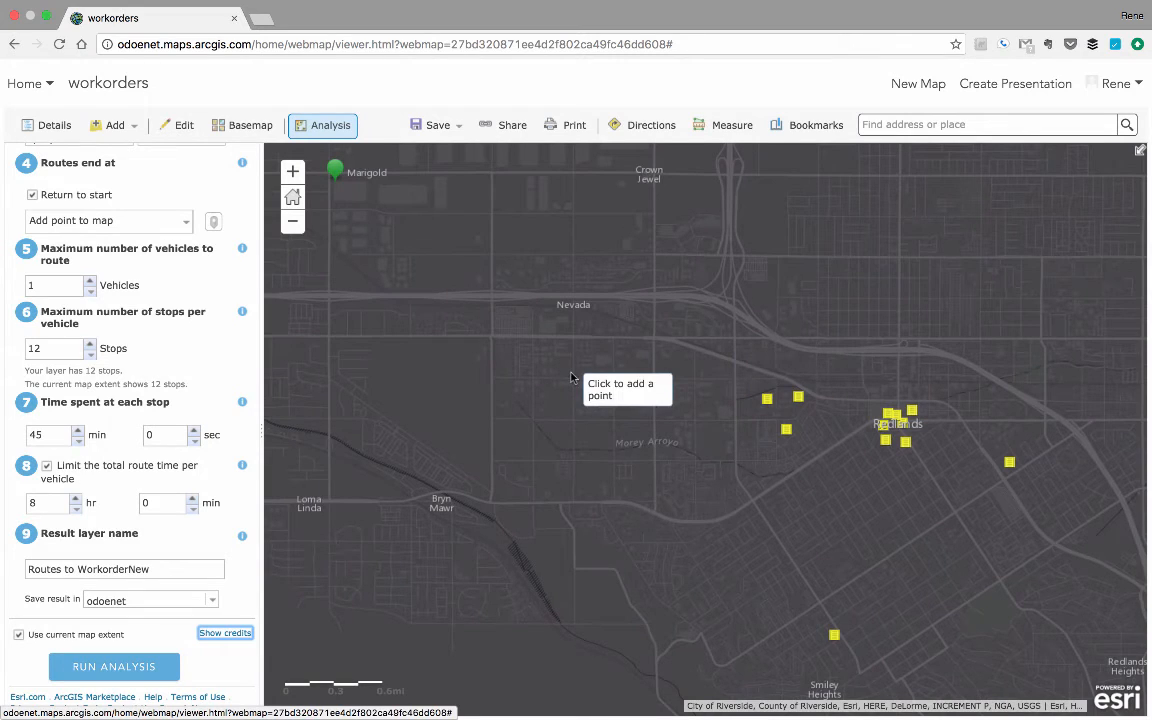
left_click(107, 667)
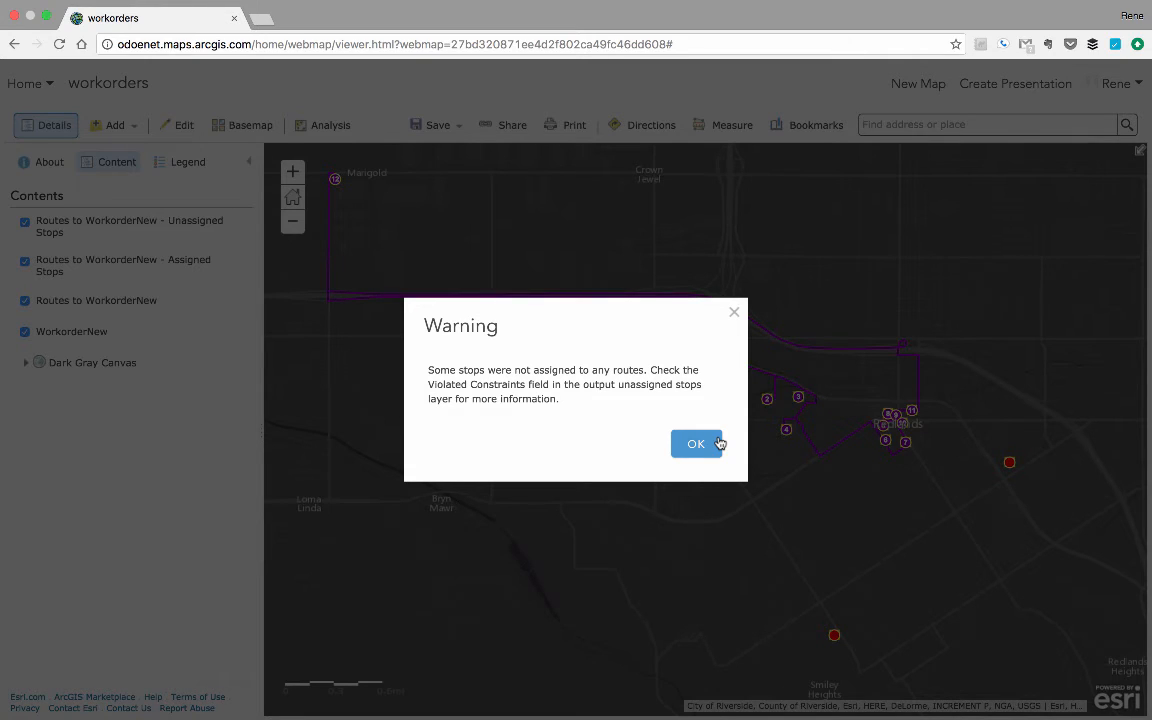
left_click(719, 443)
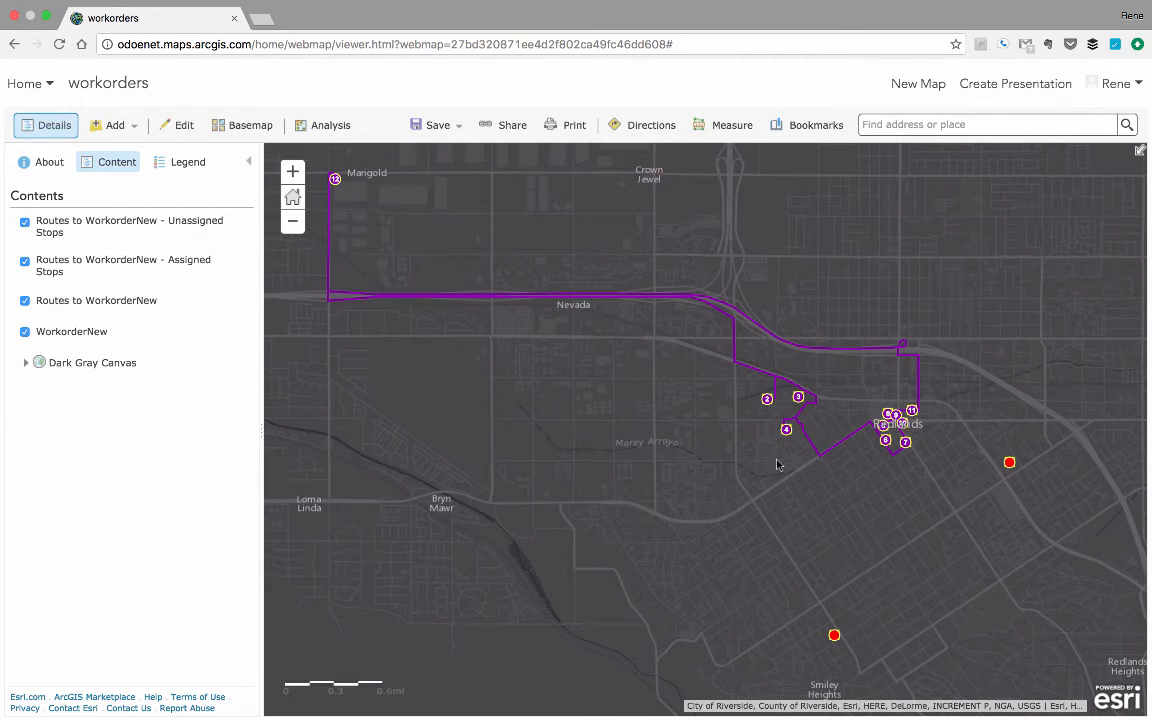
Examine the attribute table of the Unassigned Stops layer for the constraints that were violated.
mouse_move(111, 228)
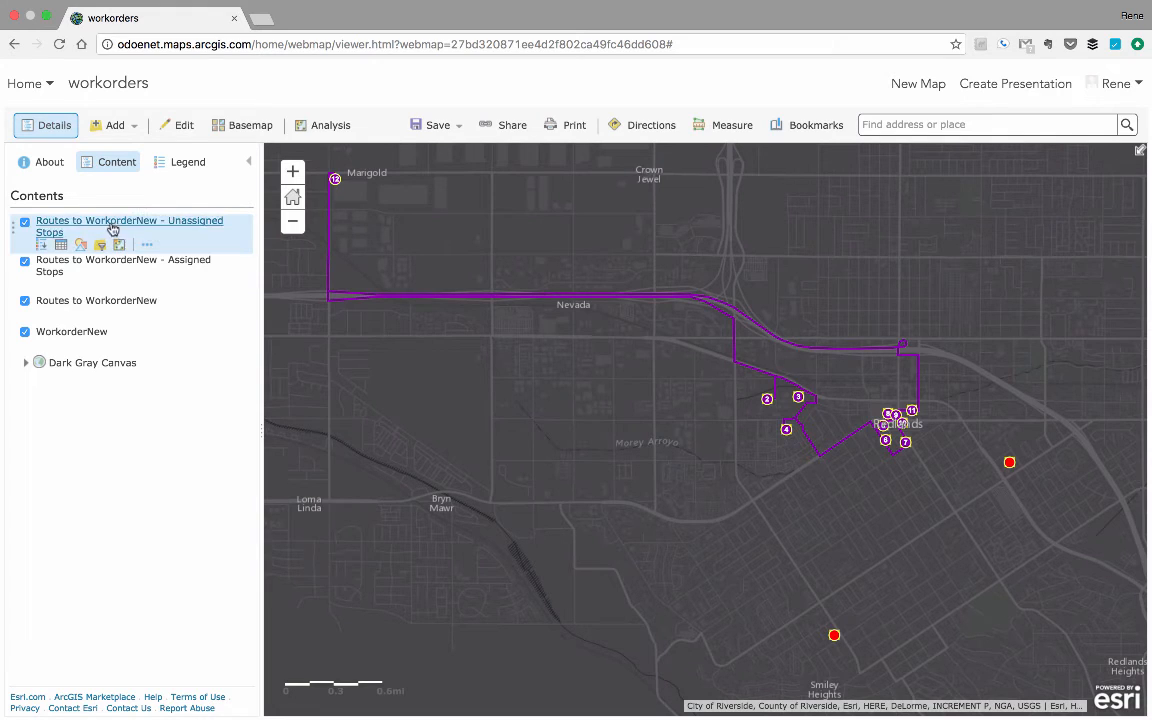
left_click(62, 244)
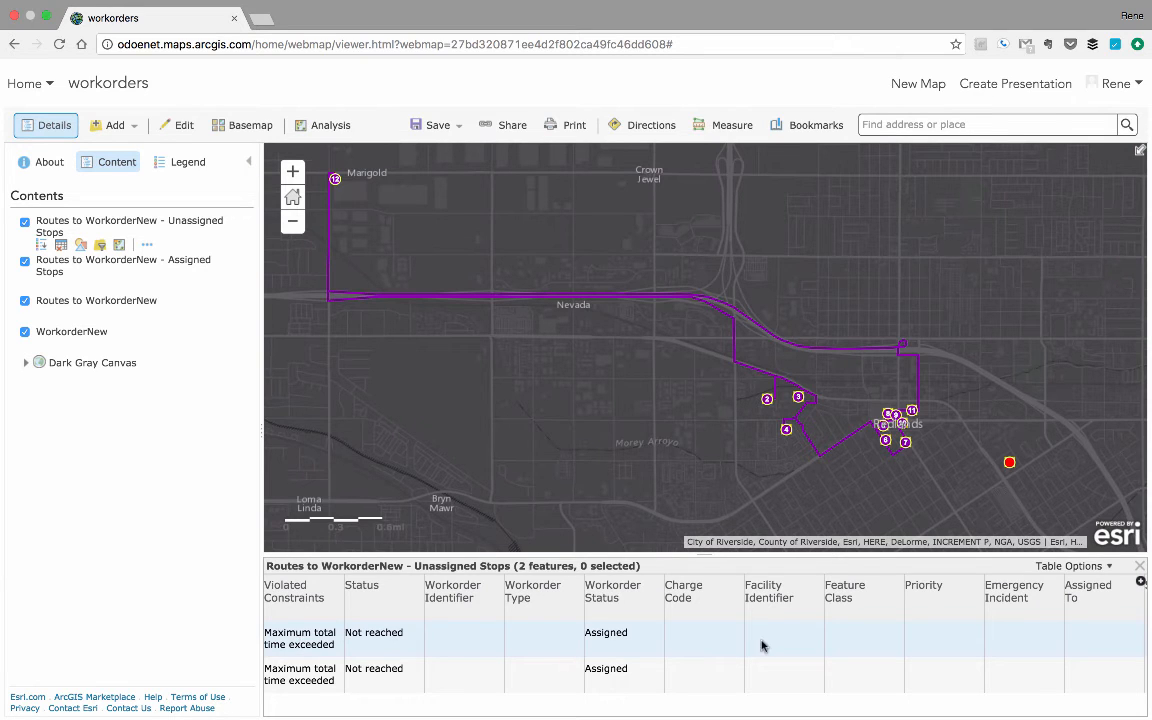
left_click(1141, 567)
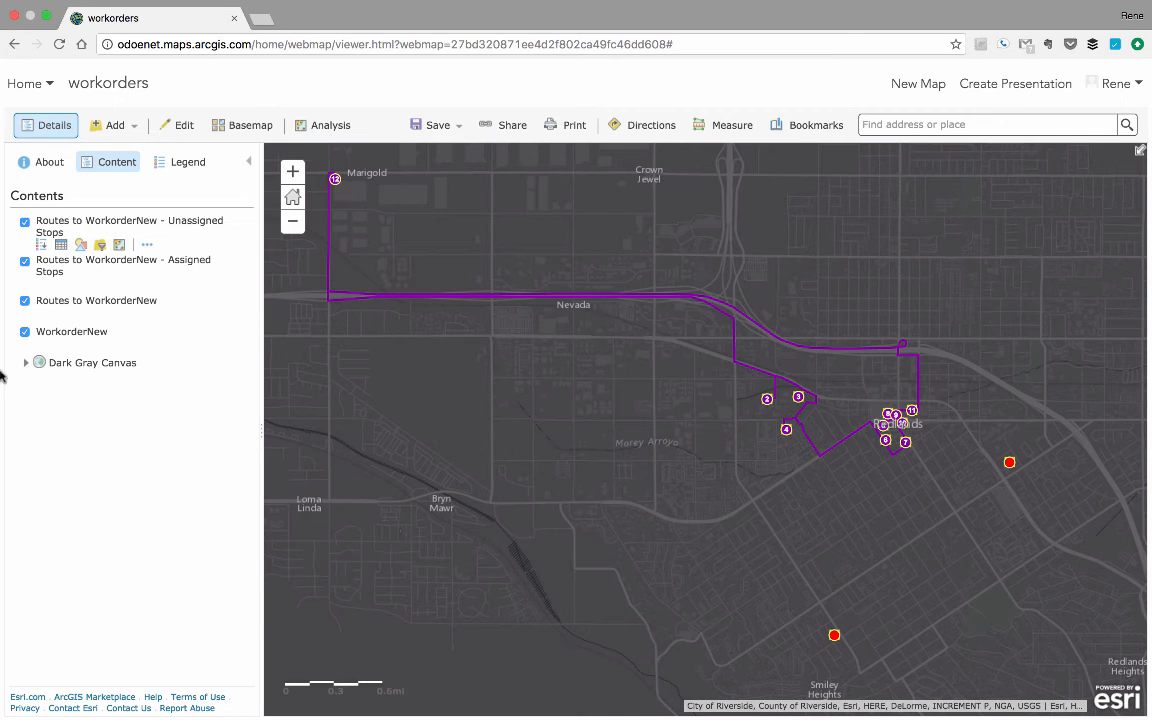
Hide the WorkorderNew layer and inspect the summary of the unassigned stop east of Redlands.
left_click(25, 334)
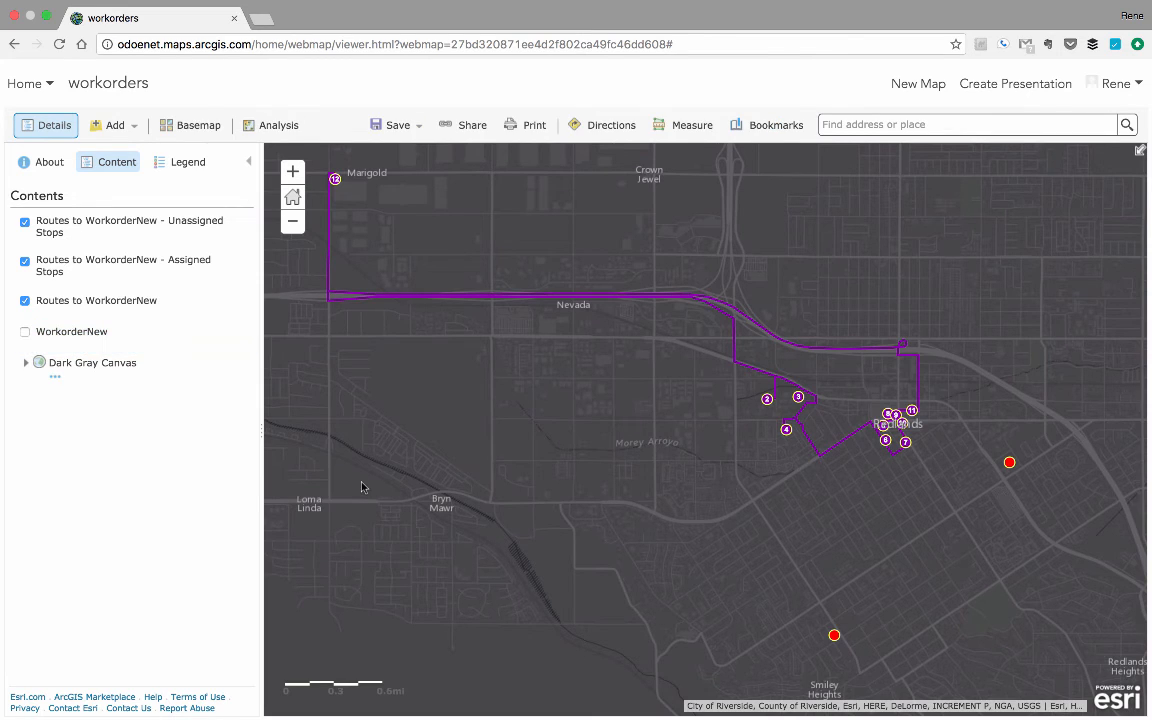
left_click(1009, 464)
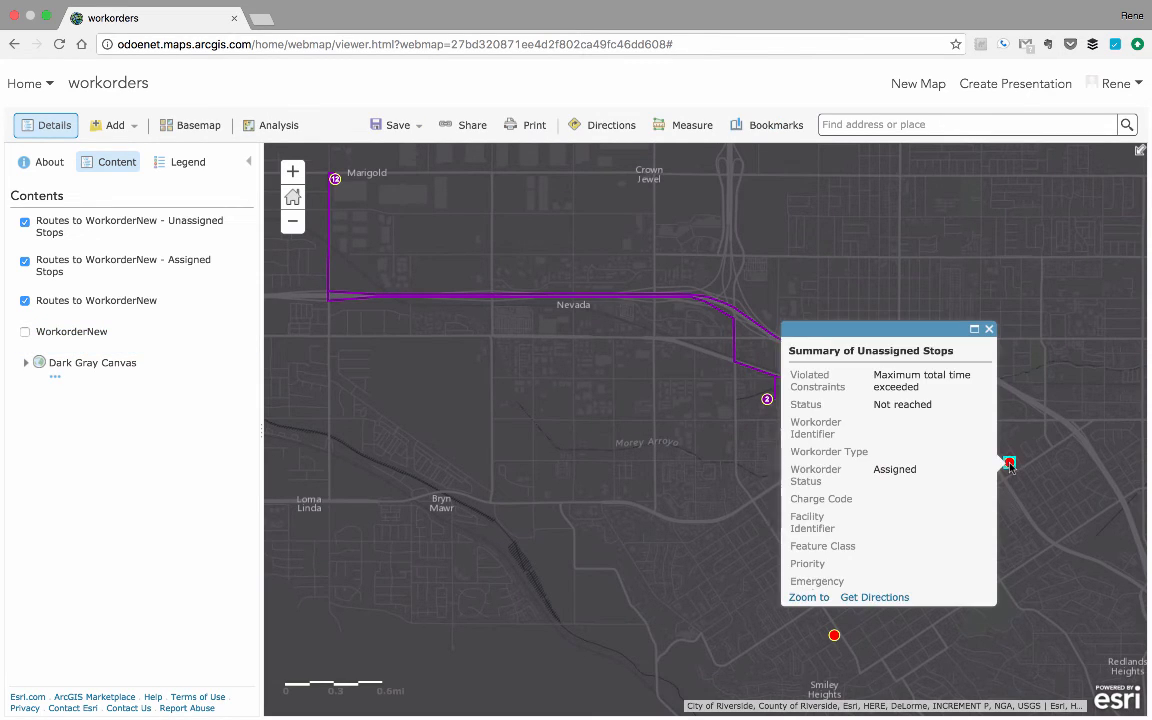
left_click(989, 329)
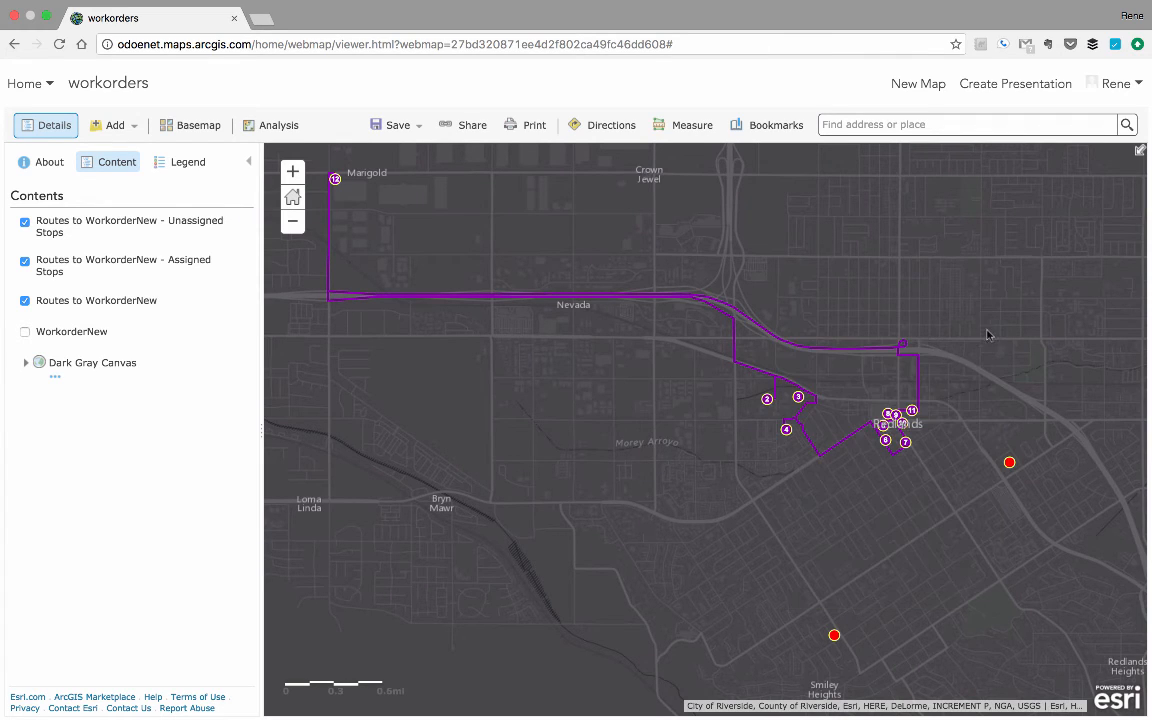
Inspect the travel, arrival and departure details of assigned stops 2 and 8 on the route.
left_click(767, 399)
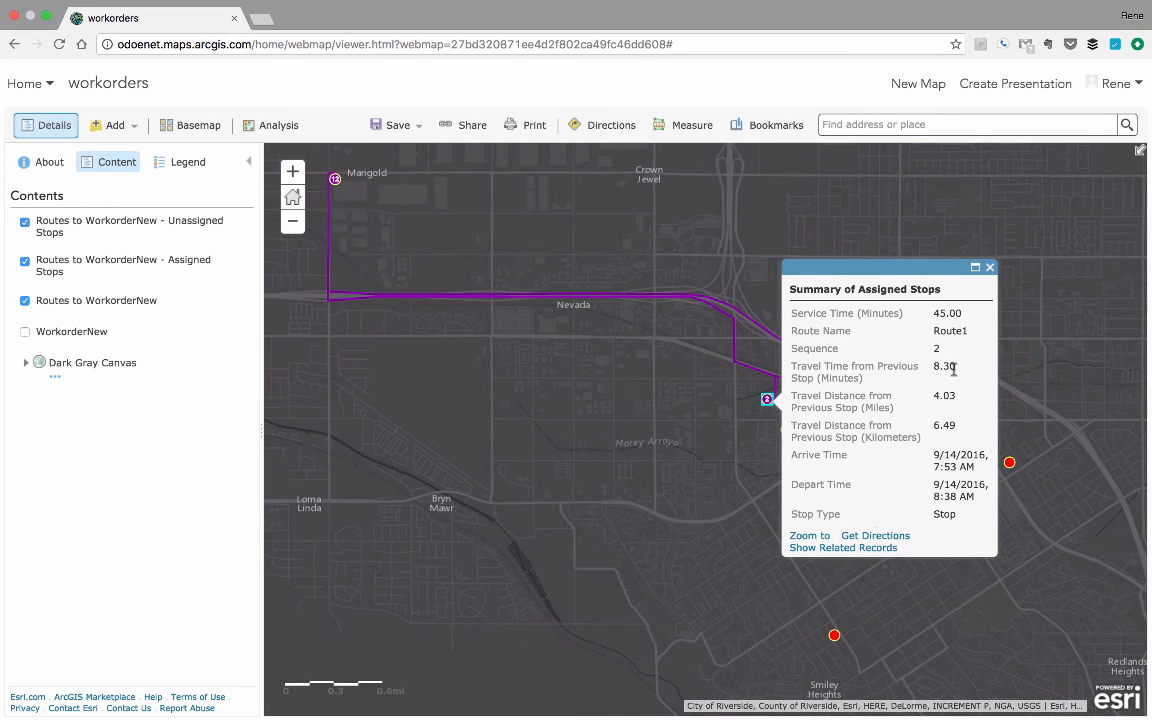
left_click(989, 267)
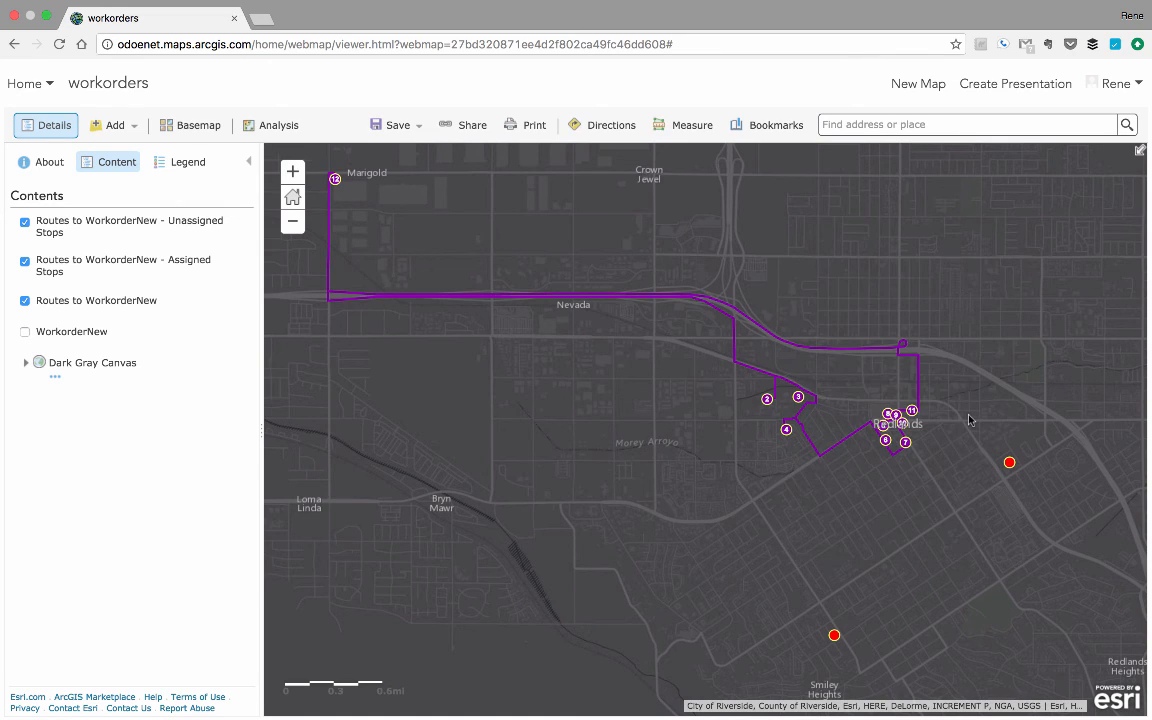
left_click(889, 415)
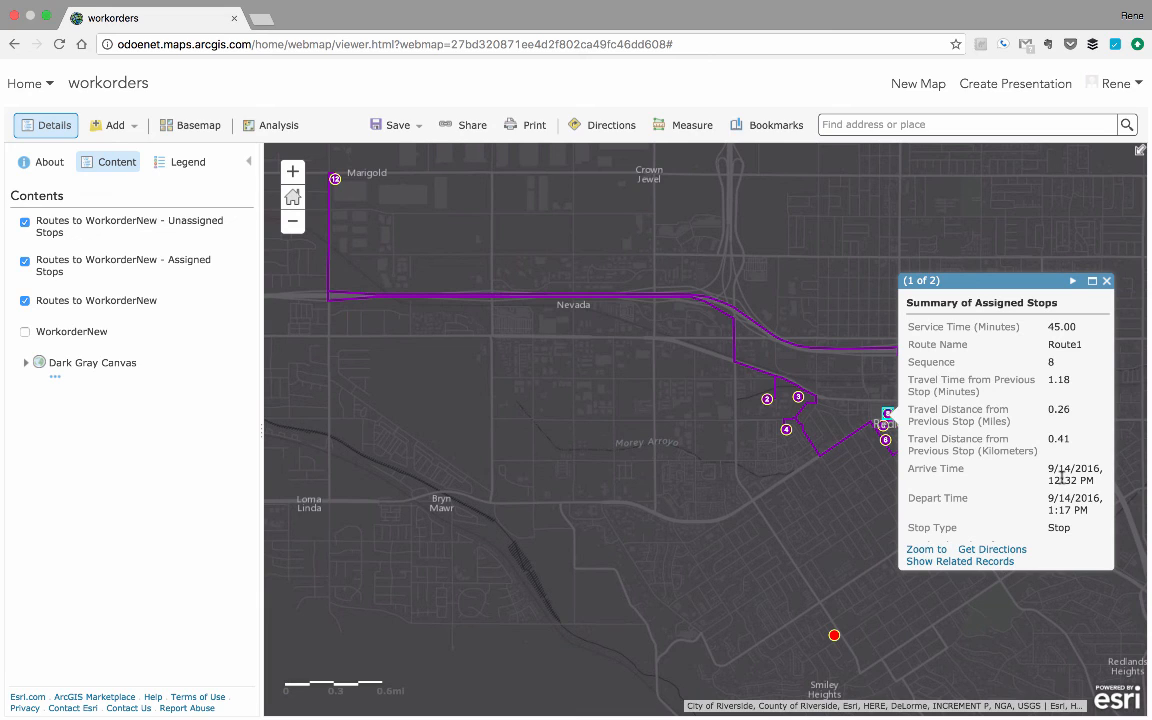
left_click(1106, 282)
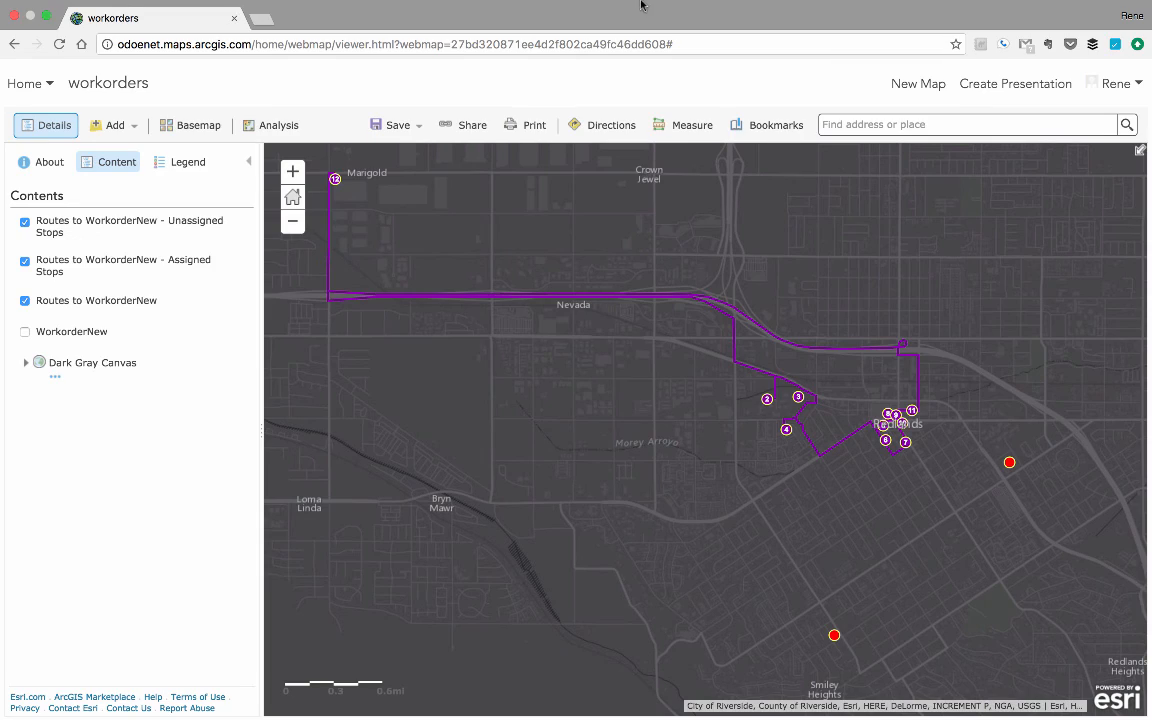
mouse_move(581, 4)
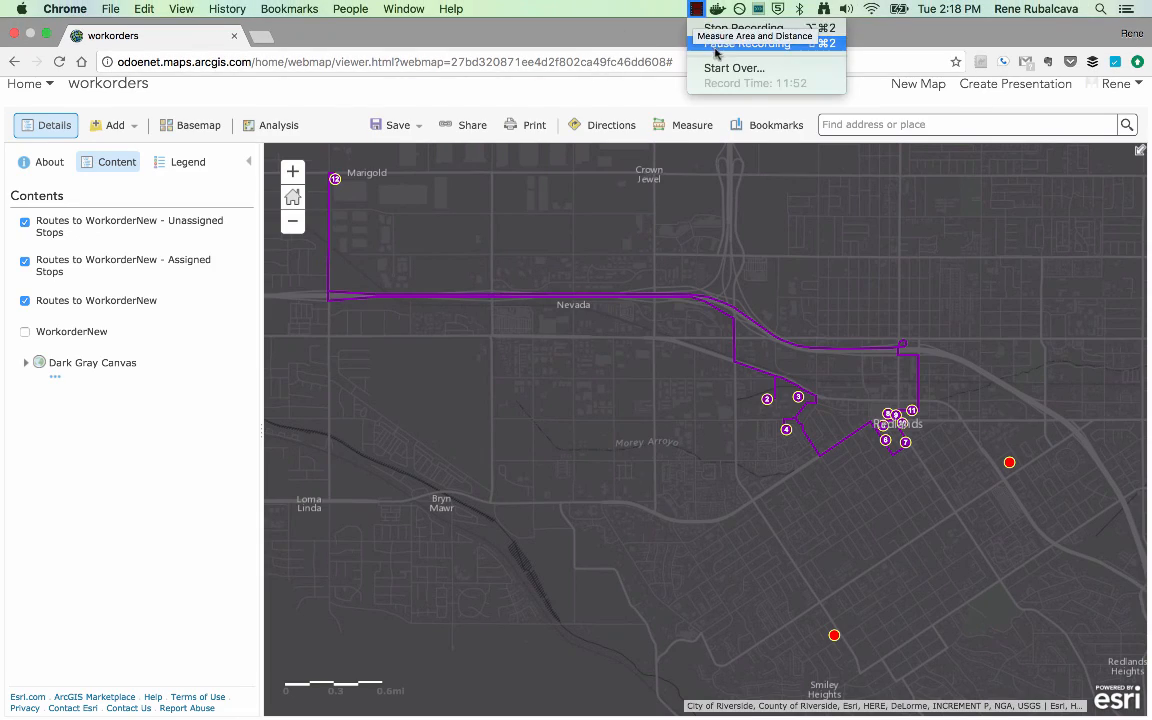